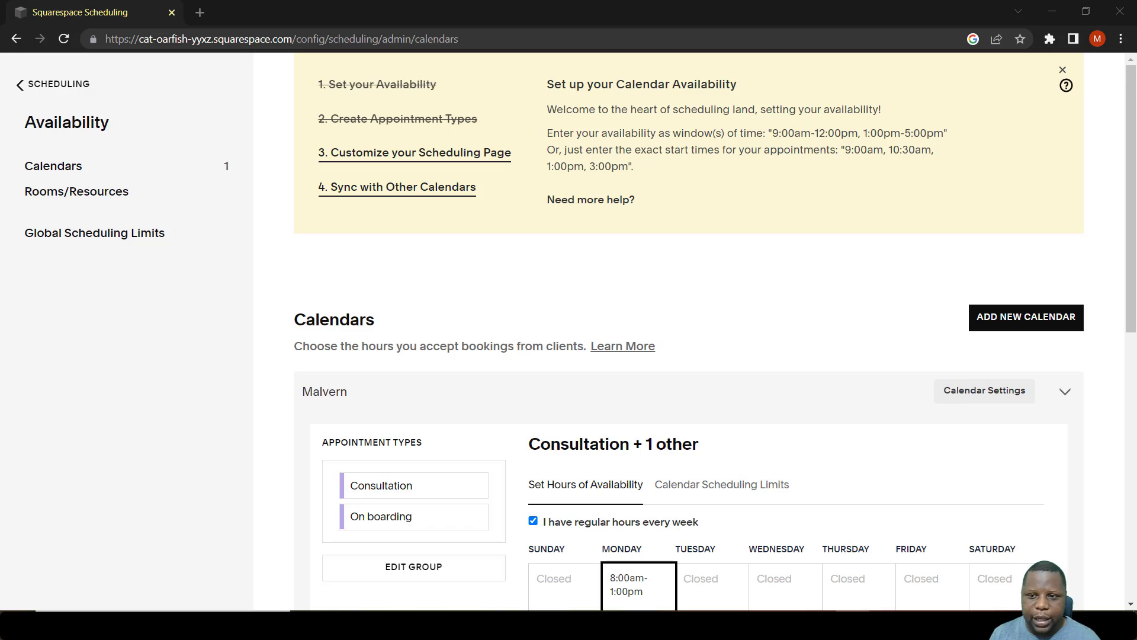
Edit the calendar's appointment type group and confirm Consultation and On boarding as the types using this availability.
click(54, 165)
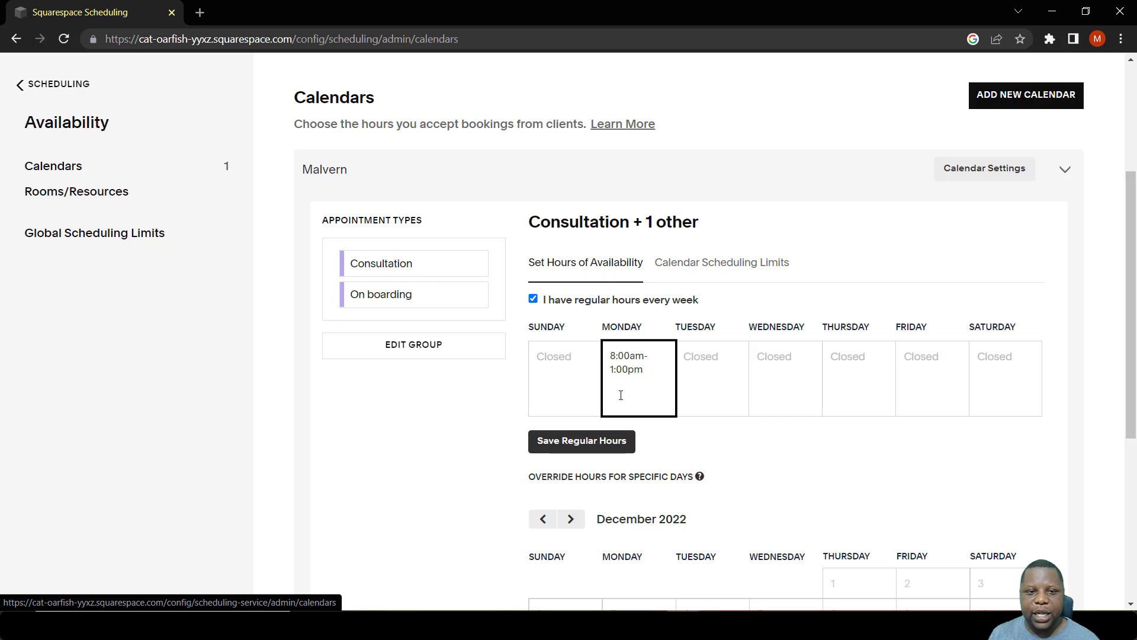
click(412, 358)
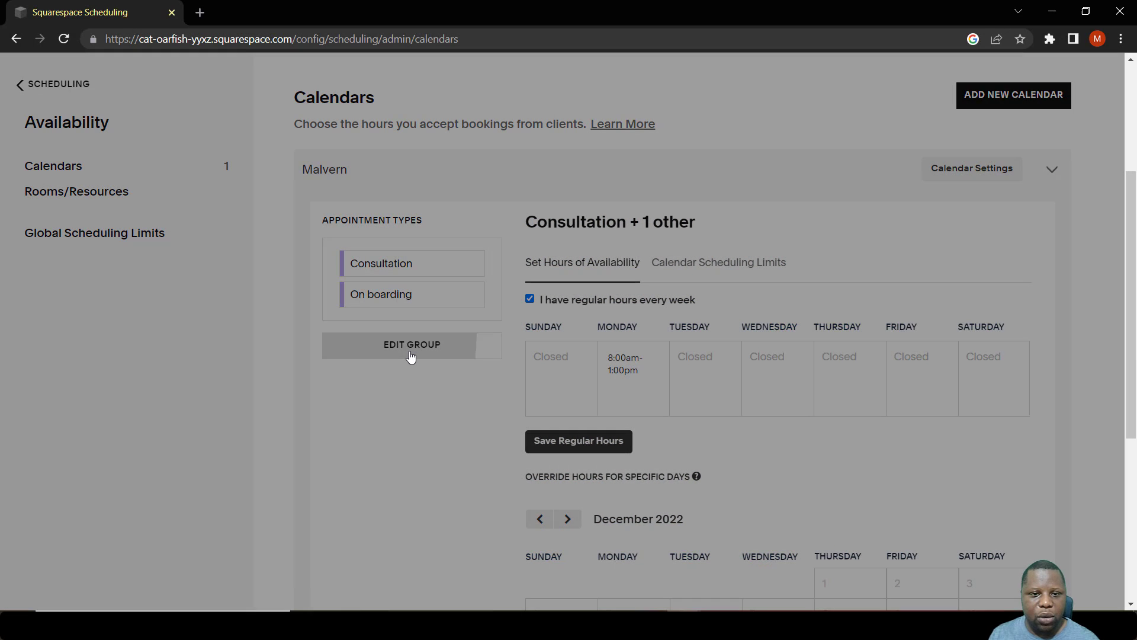
click(820, 402)
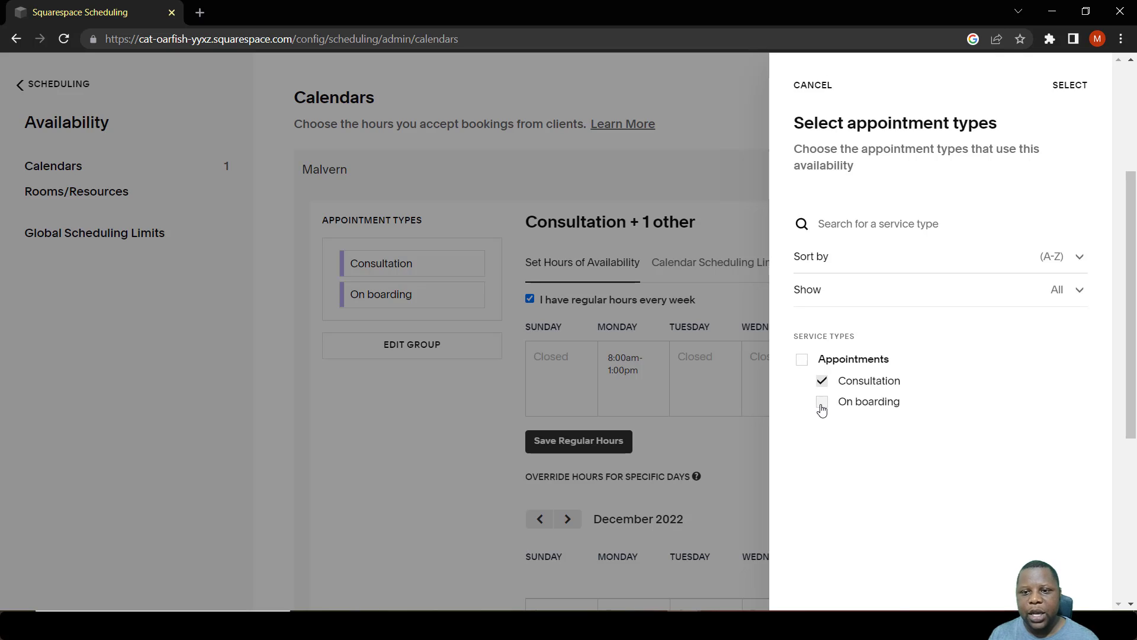
click(821, 404)
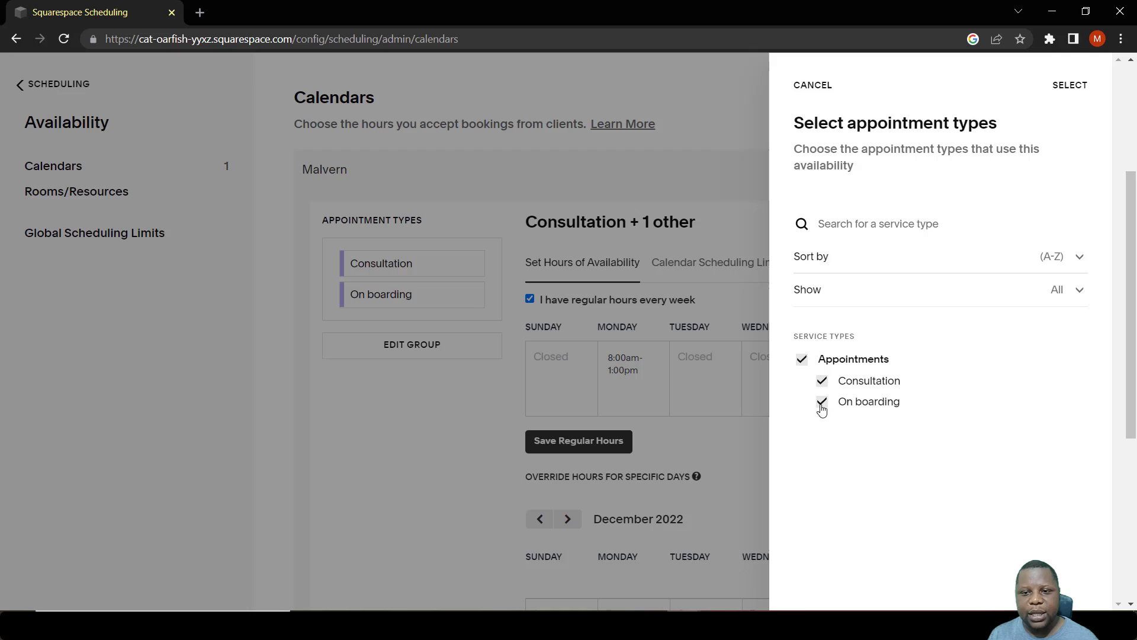
click(1070, 85)
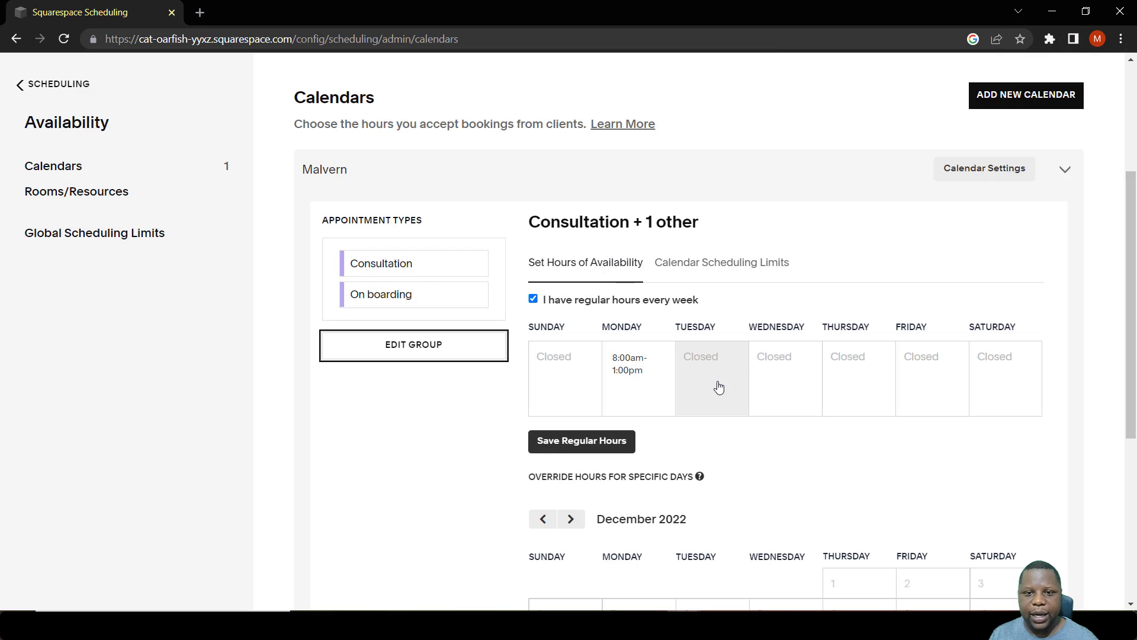
Copy Monday's regular hours of 8:00am-1:00pm into Tuesday.
click(658, 384)
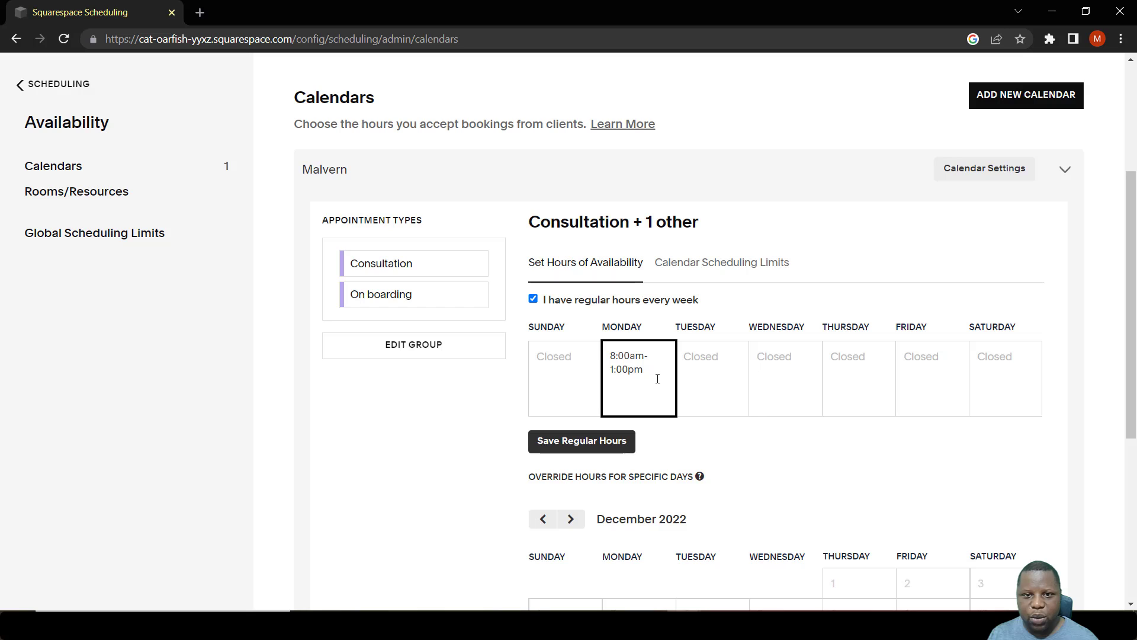
drag(654, 374, 609, 355)
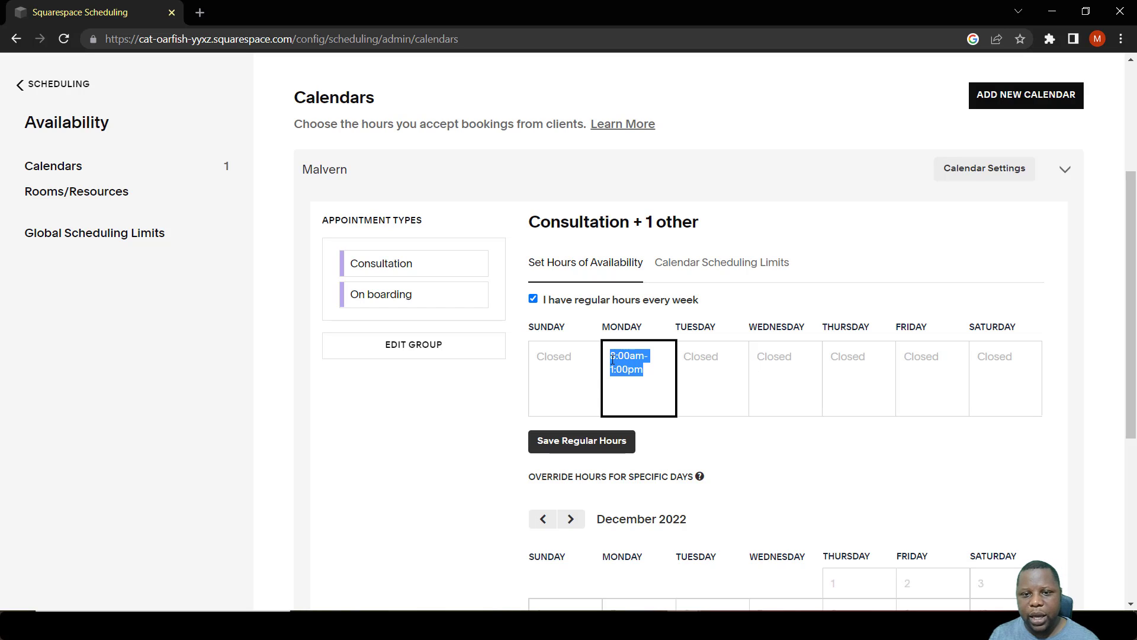
right_click(626, 360)
click(680, 164)
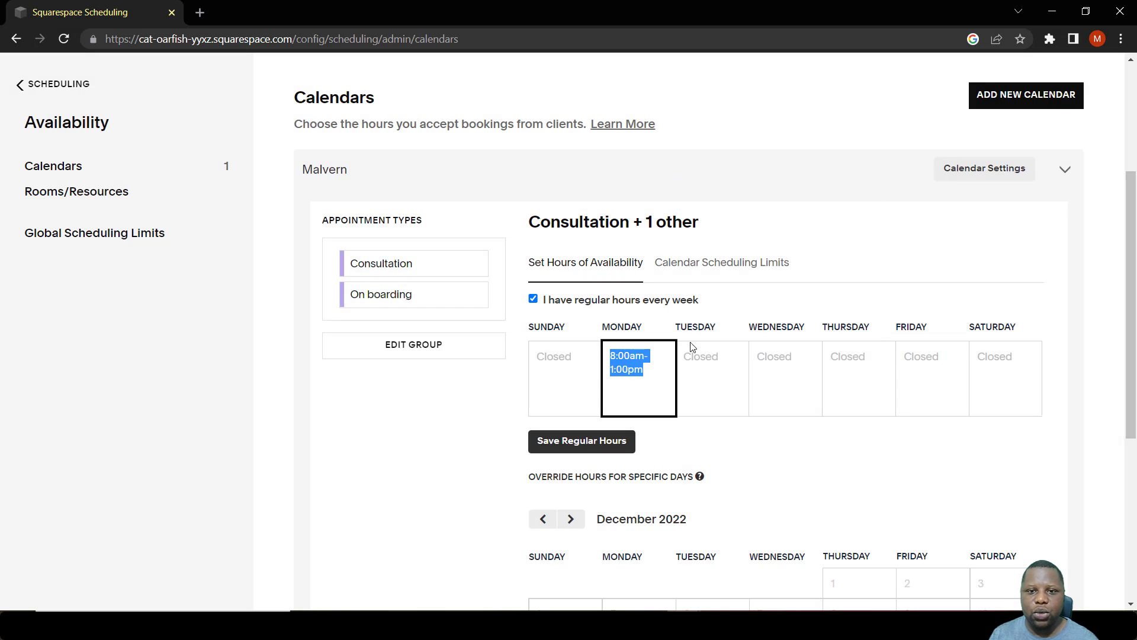
click(713, 368)
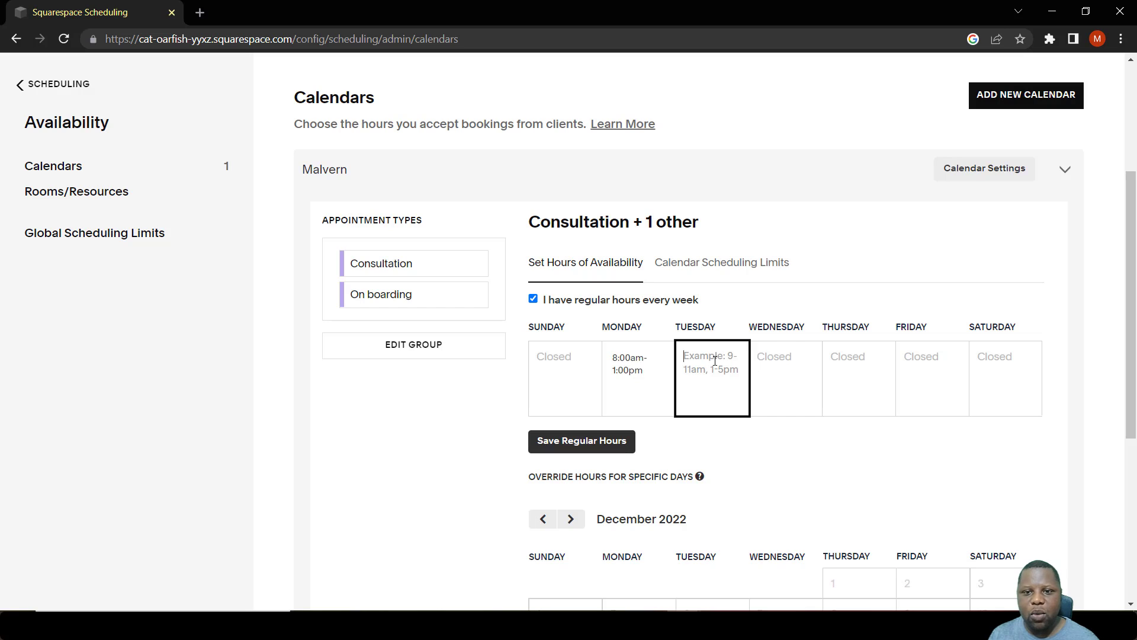
right_click(715, 365)
click(783, 221)
Fill in the same copied 8:00am-1:00pm regular hours for Wednesday, Thursday and Friday.
click(785, 350)
right_click(787, 354)
click(823, 466)
click(864, 369)
right_click(864, 372)
click(901, 231)
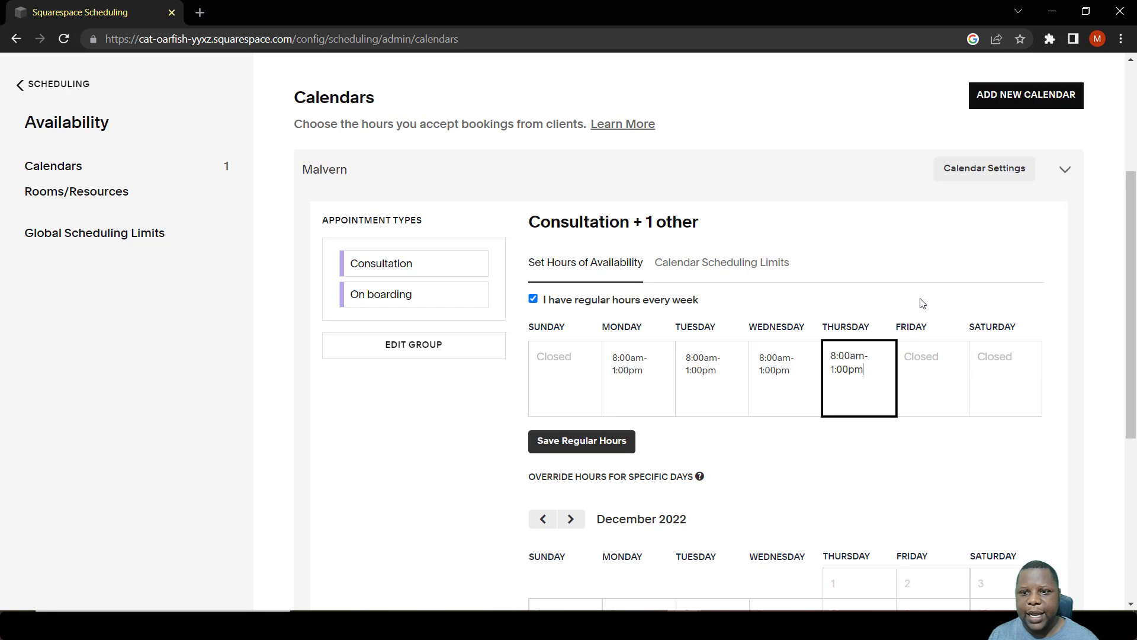
click(912, 359)
right_click(913, 358)
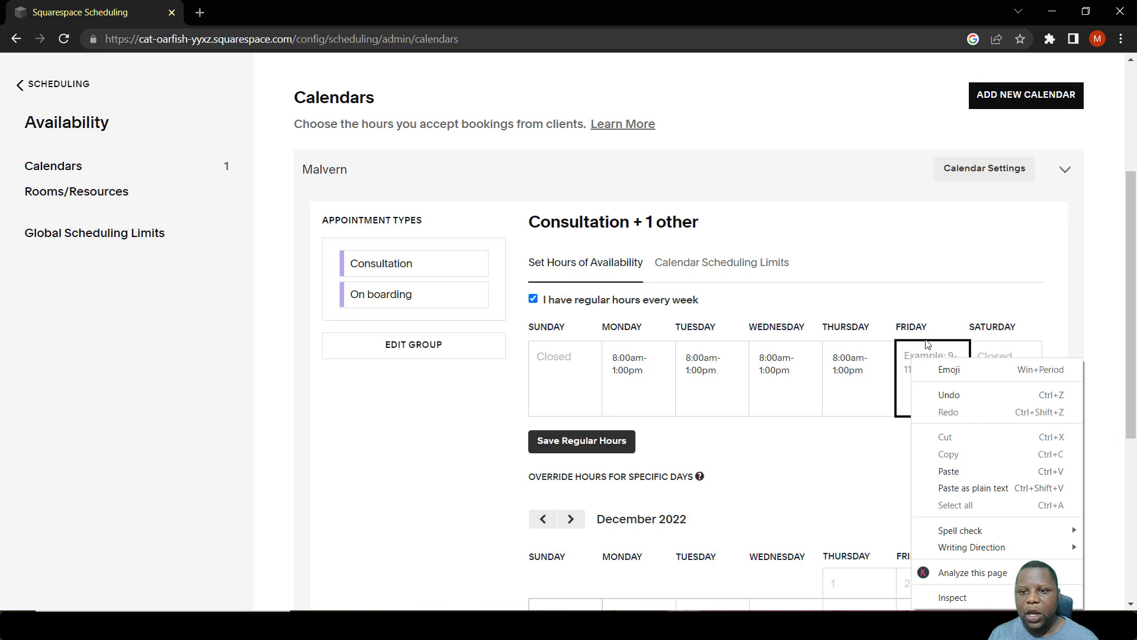
click(935, 468)
Change Thursday's closing time to 2:00pm and save the regular weekly hours.
click(841, 374)
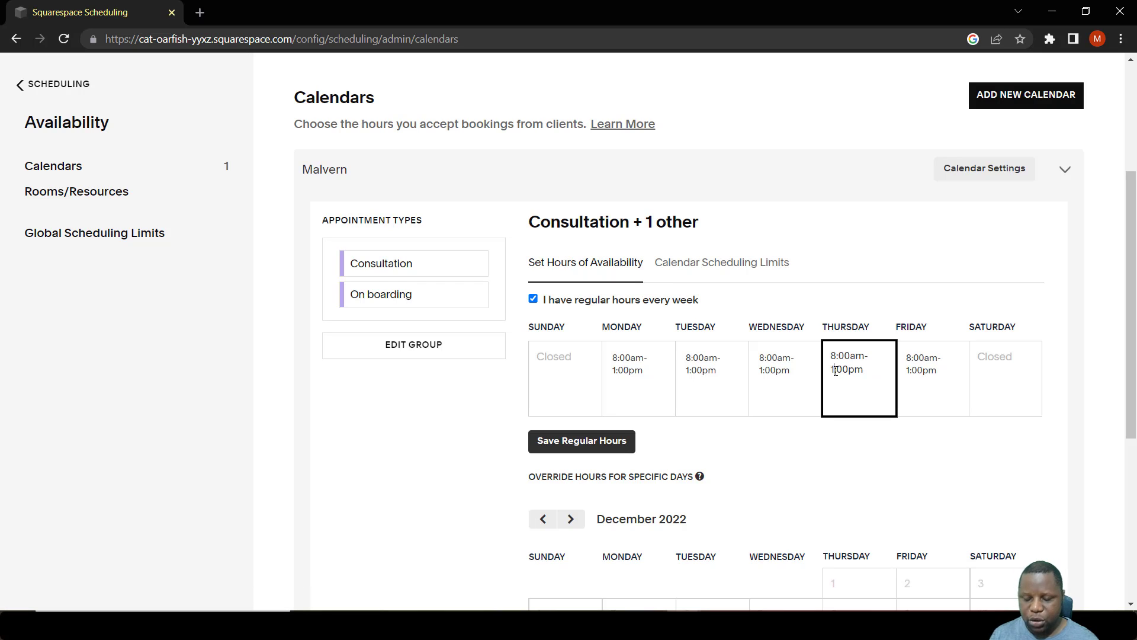
key(BackSpace)
text(2)
click(868, 463)
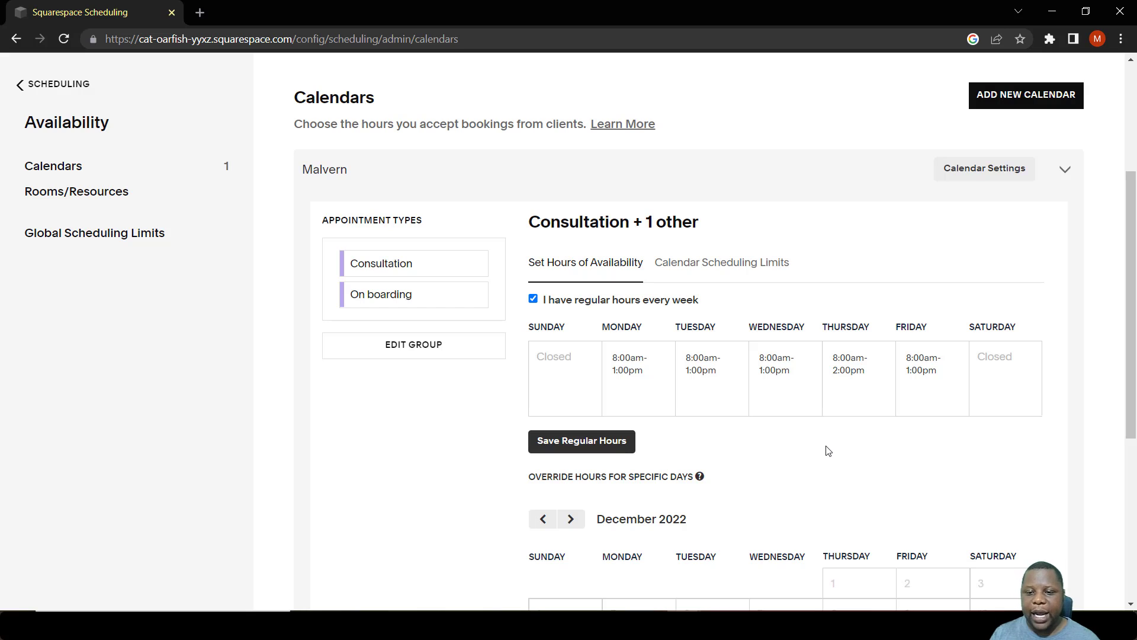
scroll(823, 451, down, 2)
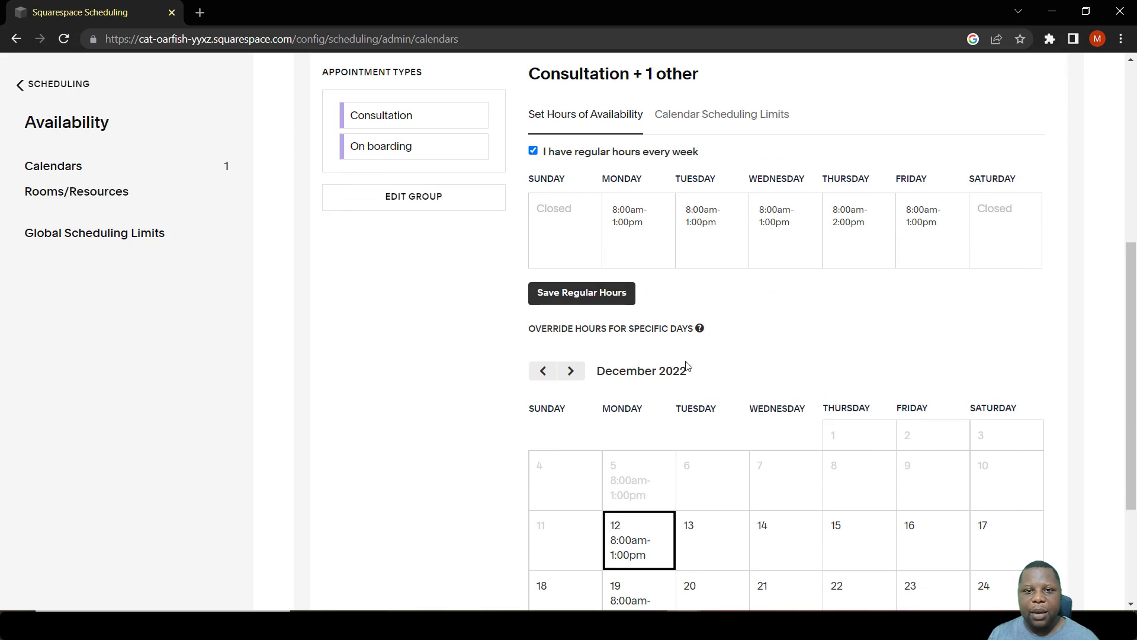
scroll(605, 331, down, 1)
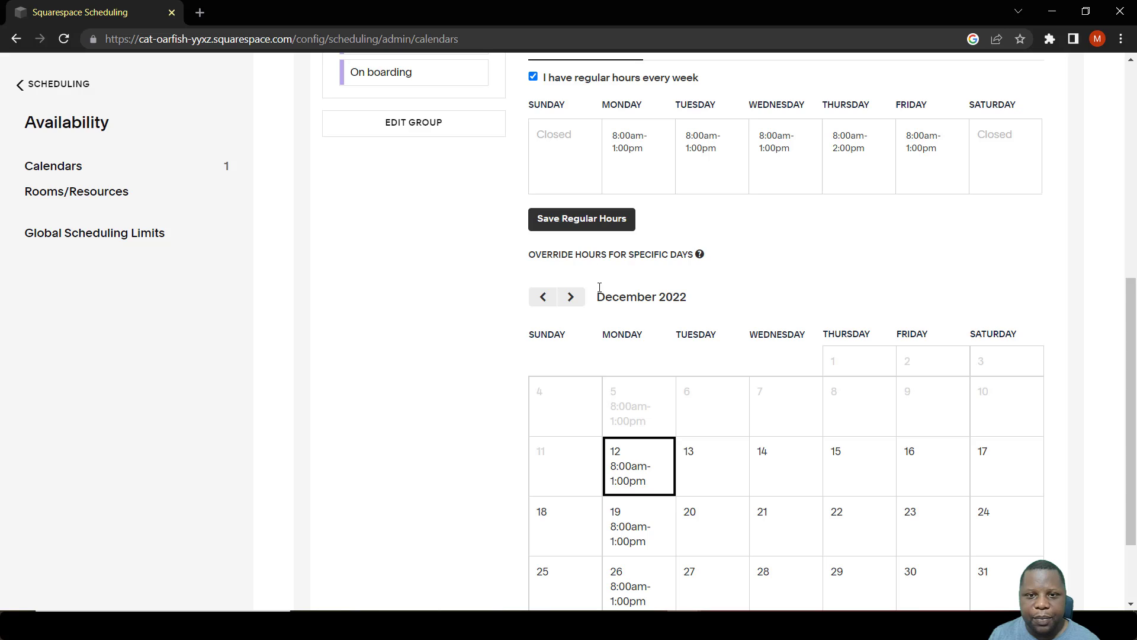
click(590, 223)
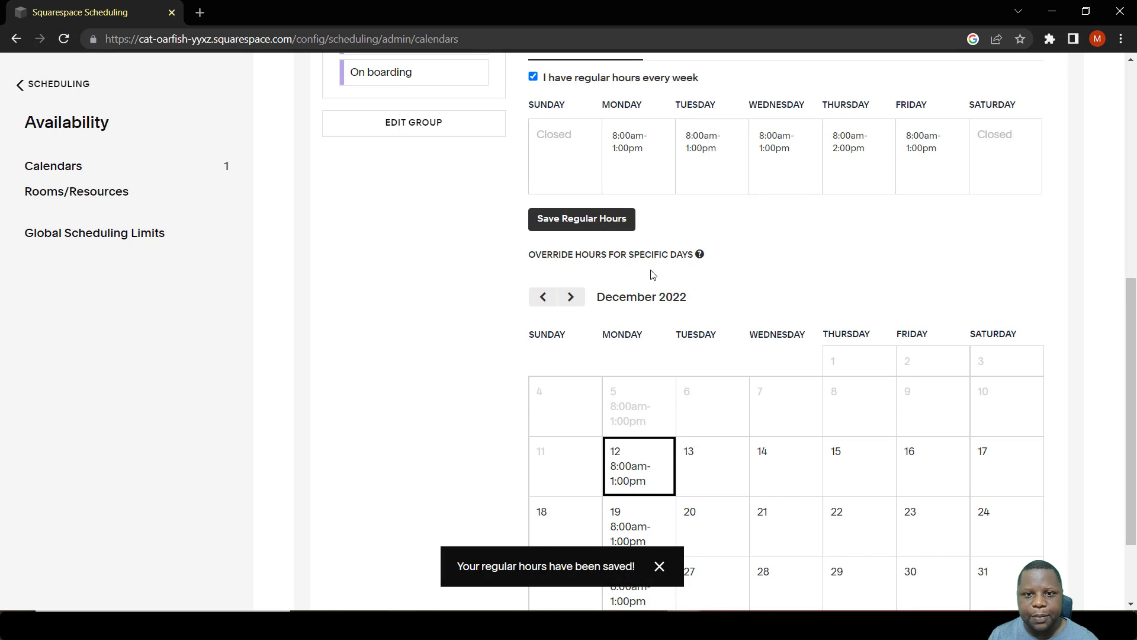
Override the hours for December 14 with 9:00am-1:00pm.
scroll(654, 293, down, 1)
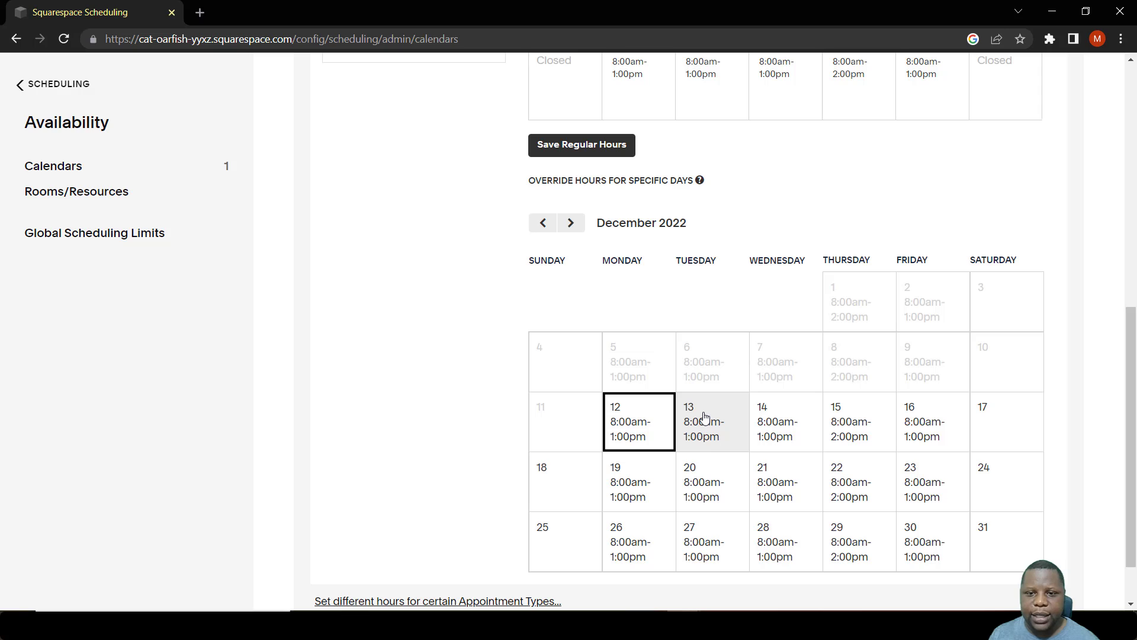
click(770, 430)
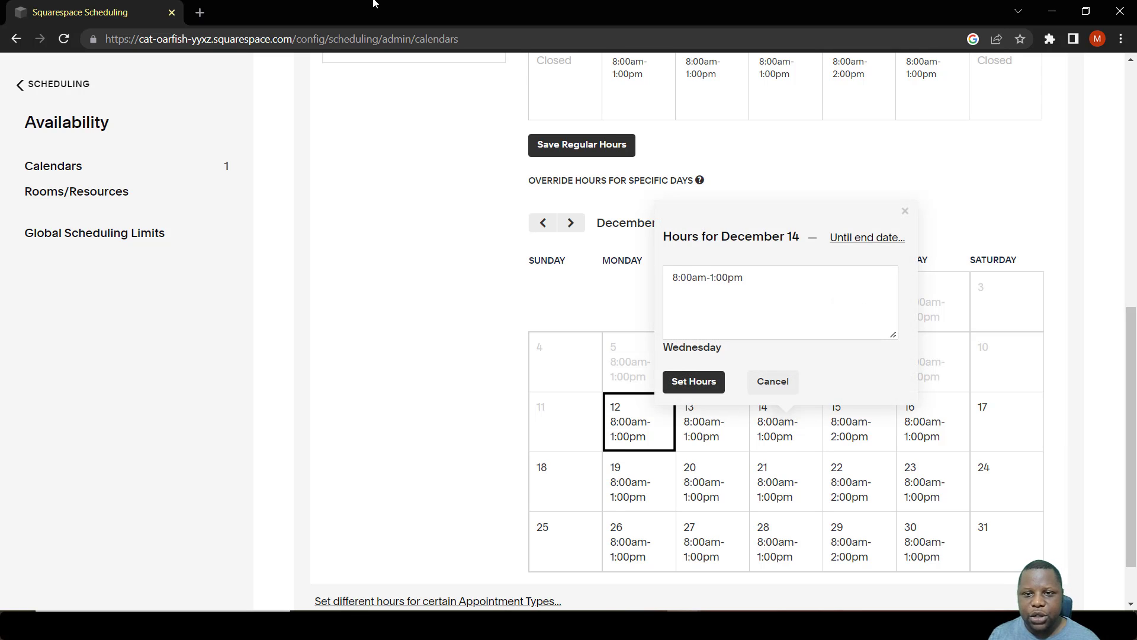
click(681, 281)
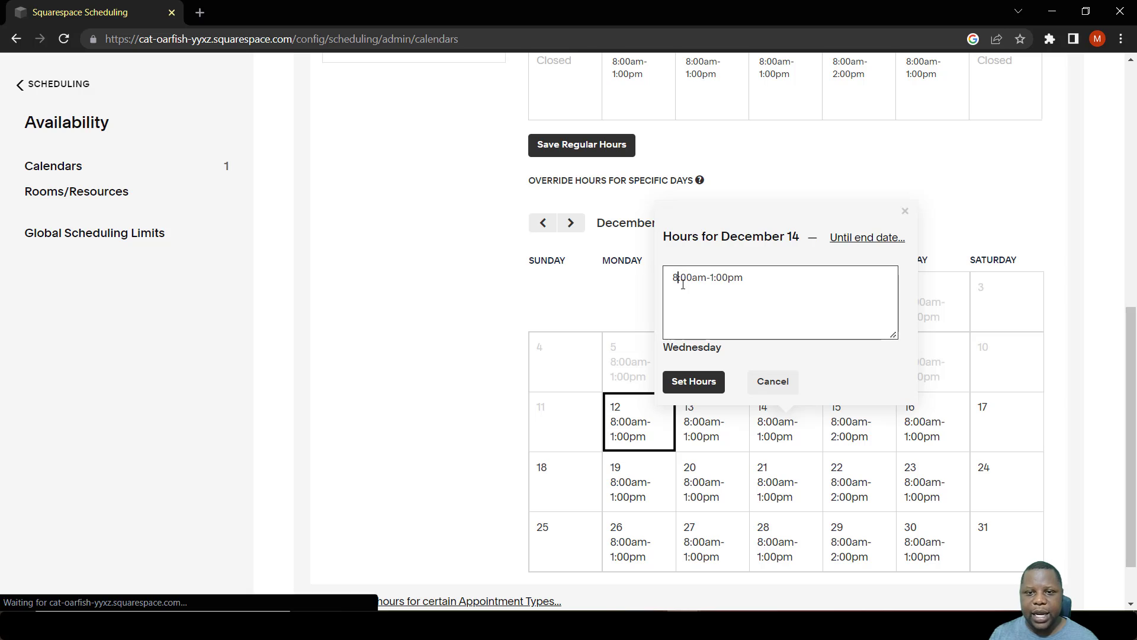
key(BackSpace)
text(9)
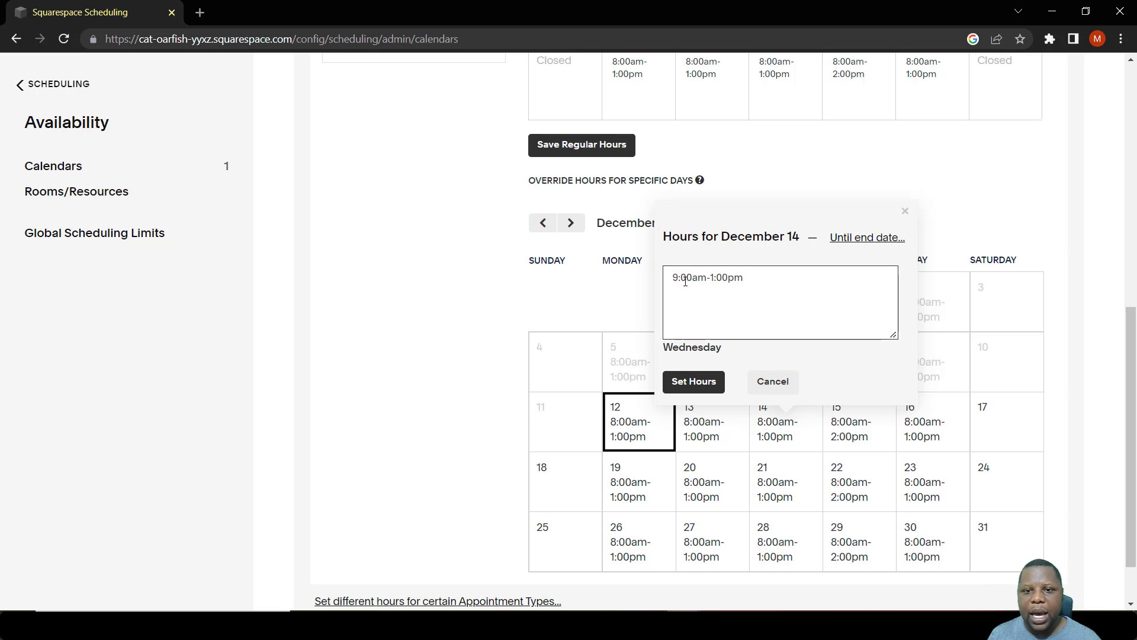
click(696, 383)
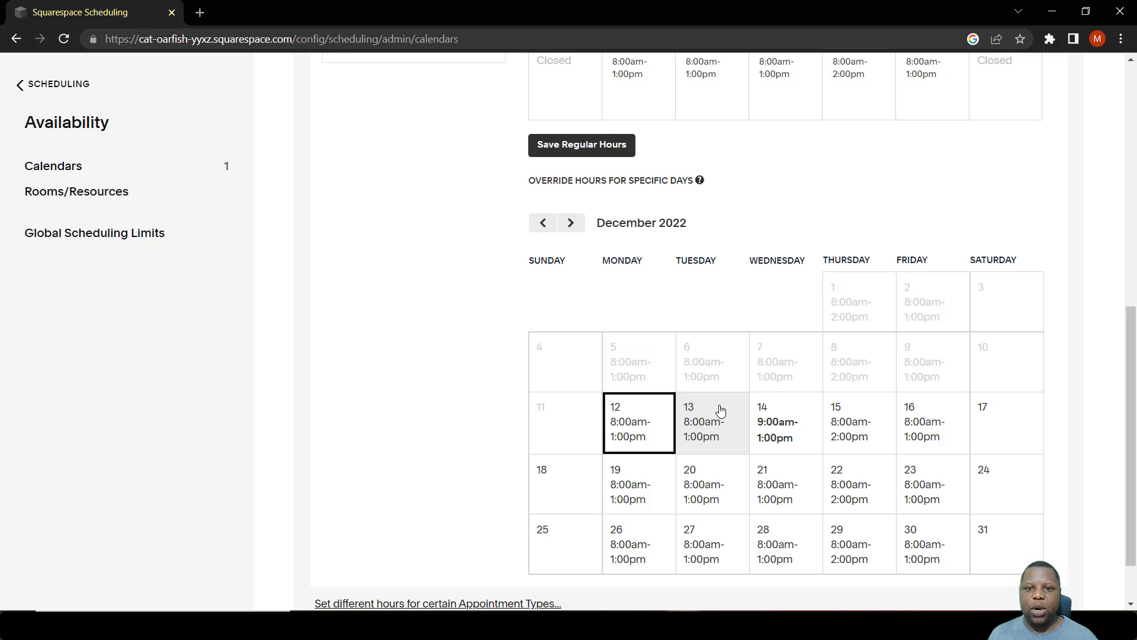
Mark December 15 as closed by setting empty override hours for that day.
click(853, 444)
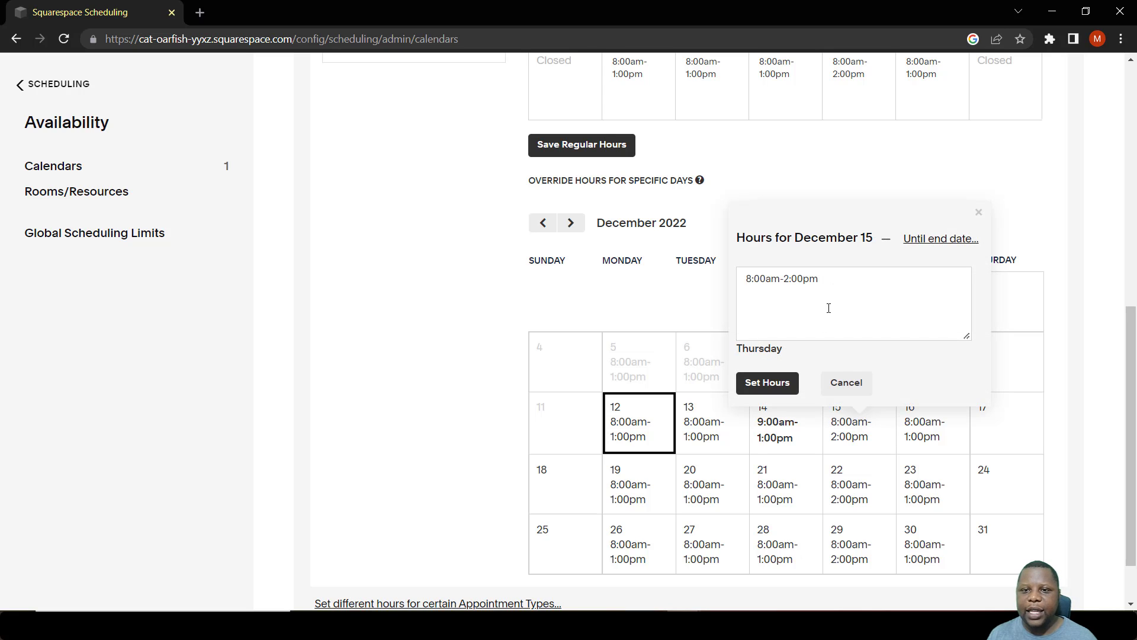
drag(826, 283, 740, 283)
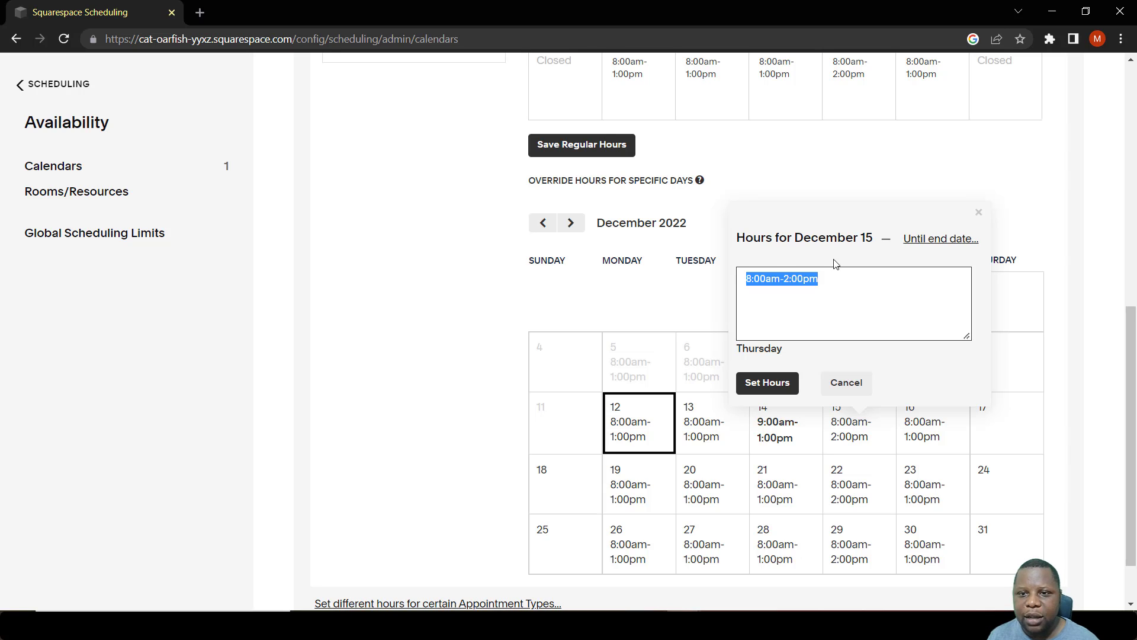
key(BackSpace)
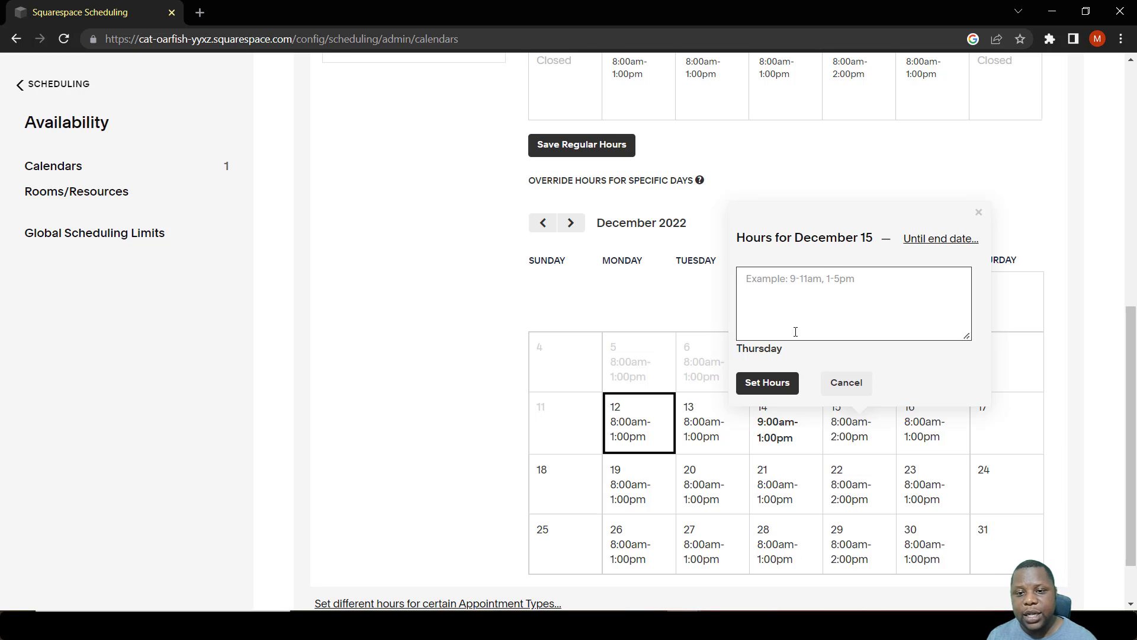
click(768, 383)
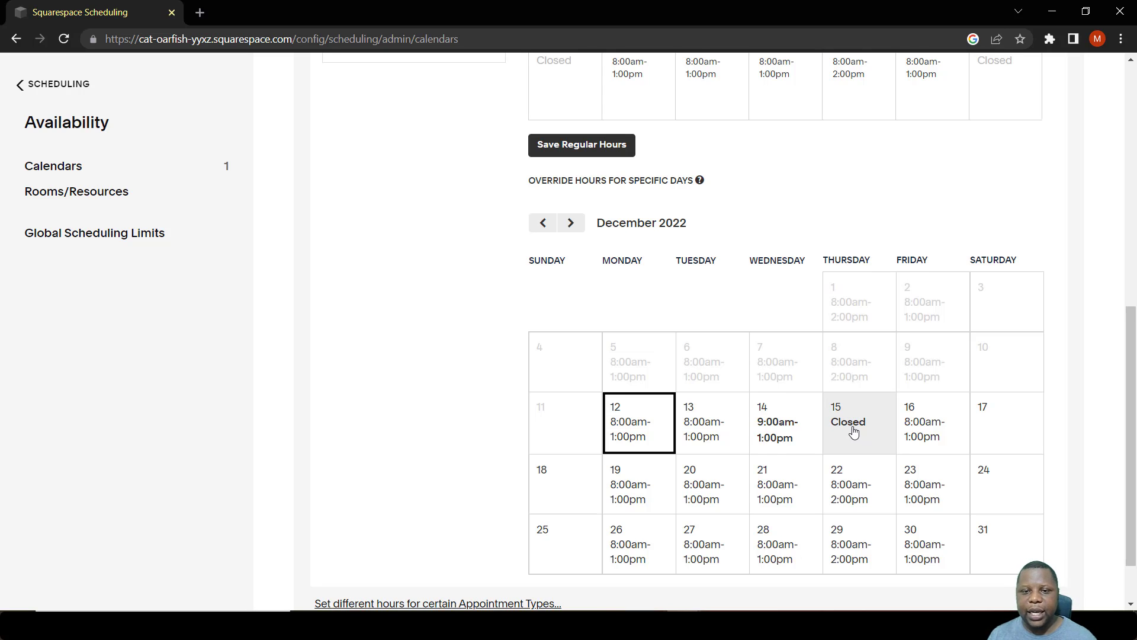
scroll(852, 430, down, 1)
scroll(854, 429, up, 2)
scroll(853, 431, up, 1)
scroll(554, 369, up, 5)
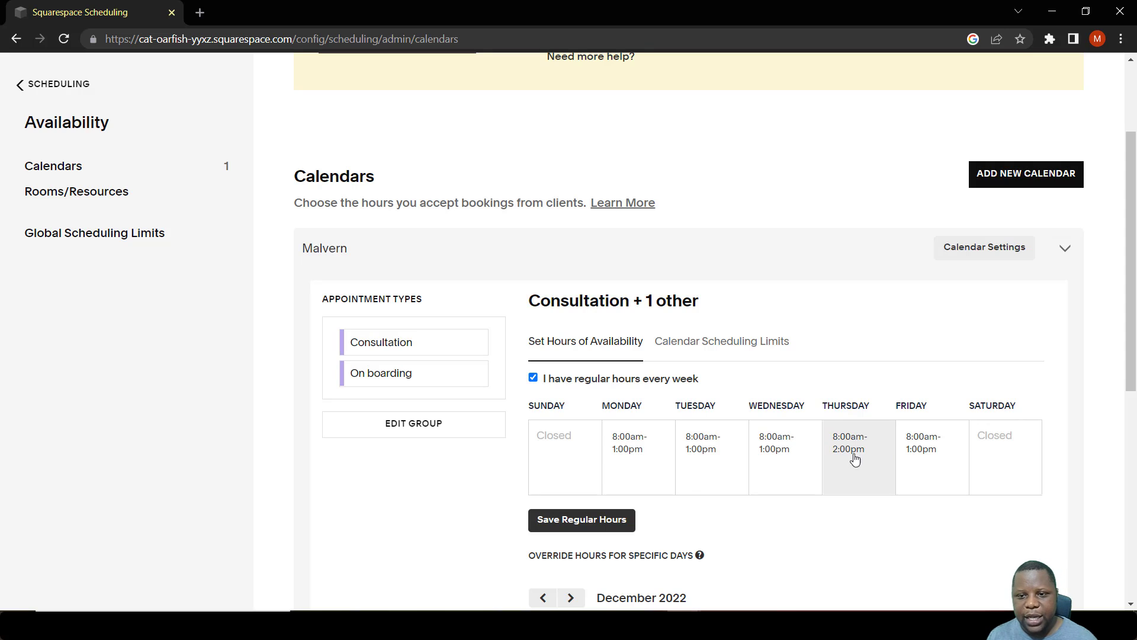
scroll(911, 466, down, 6)
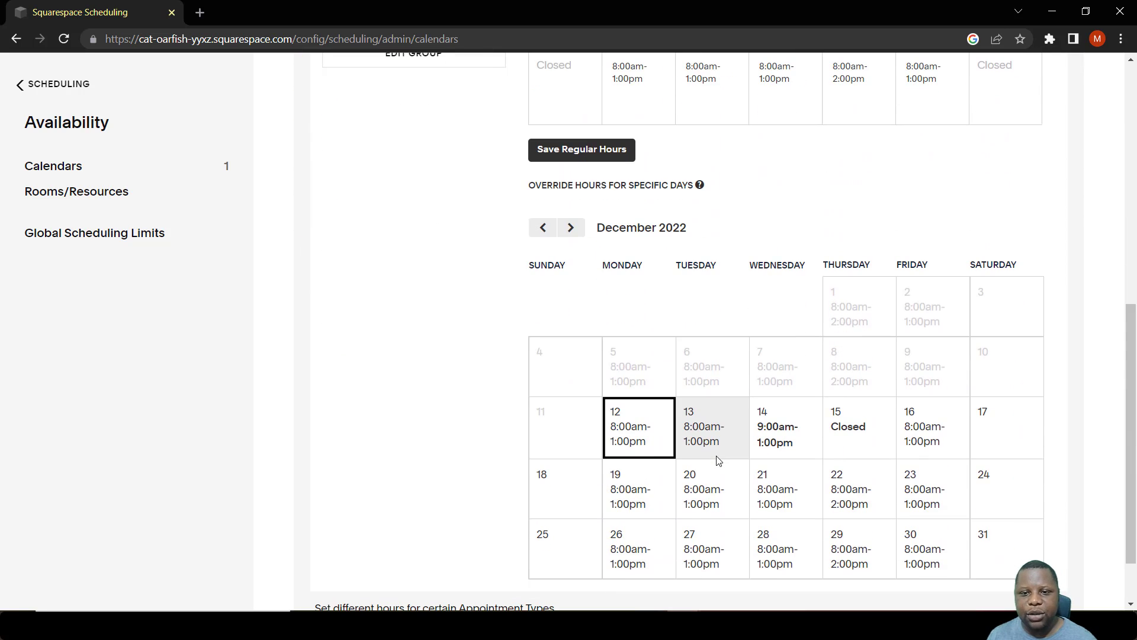
Open the calendar's settings and set its location to None.
scroll(716, 462, up, 5)
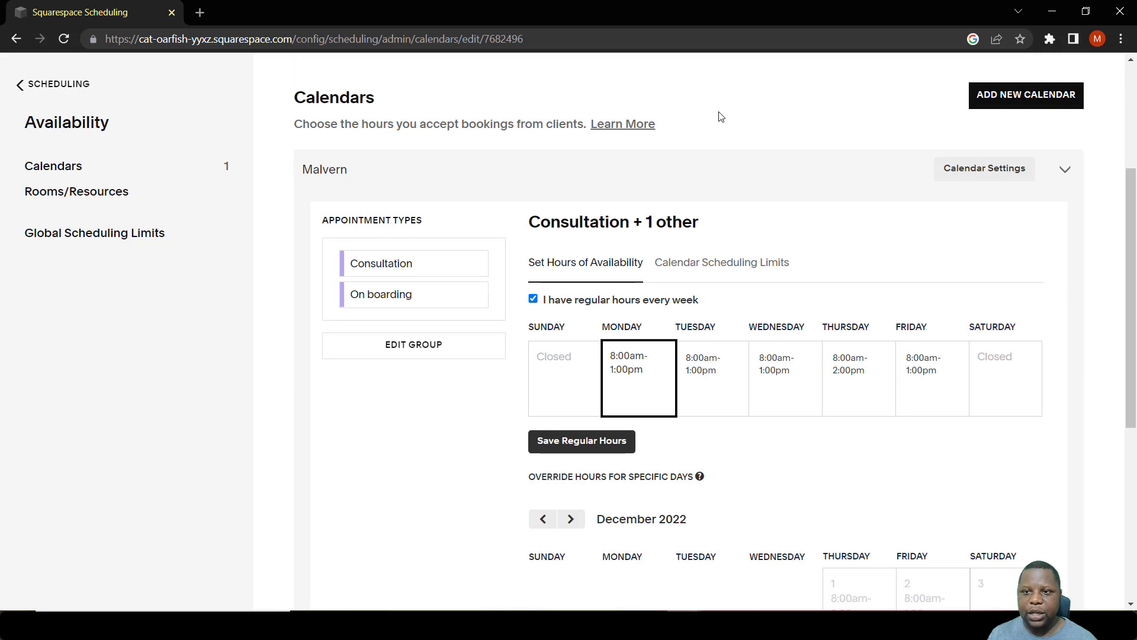
click(962, 176)
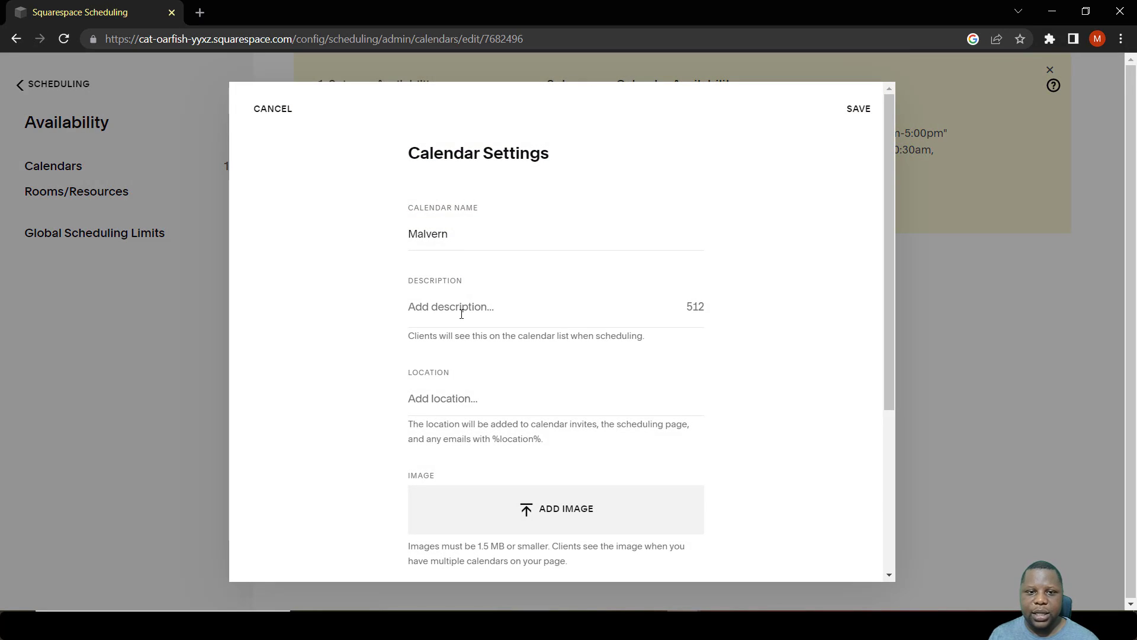
scroll(500, 378, down, 3)
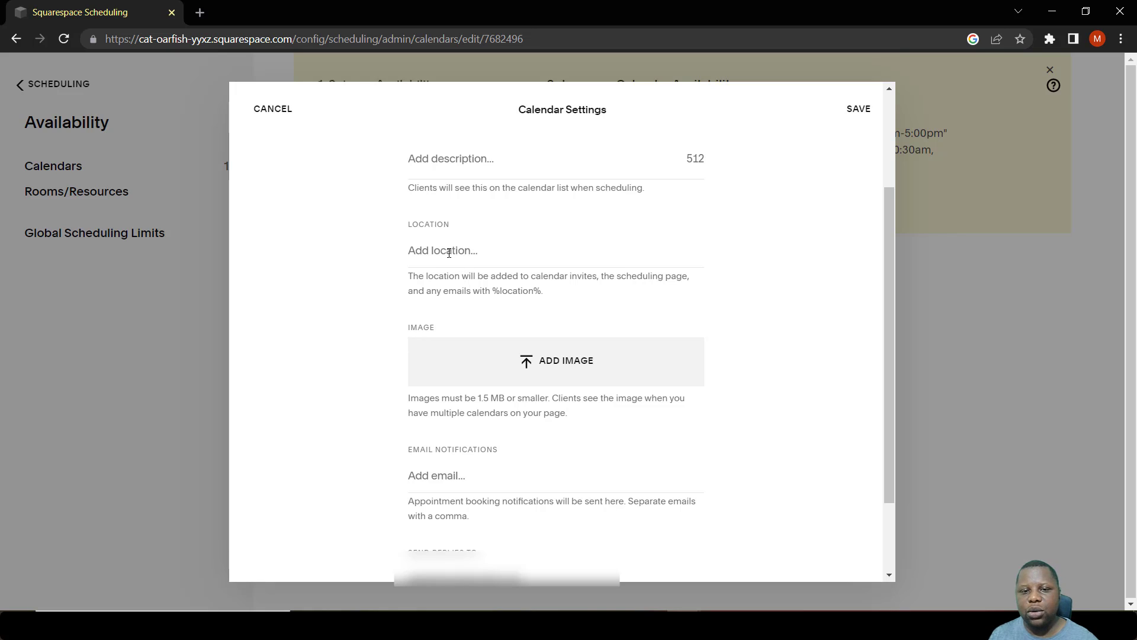
click(449, 253)
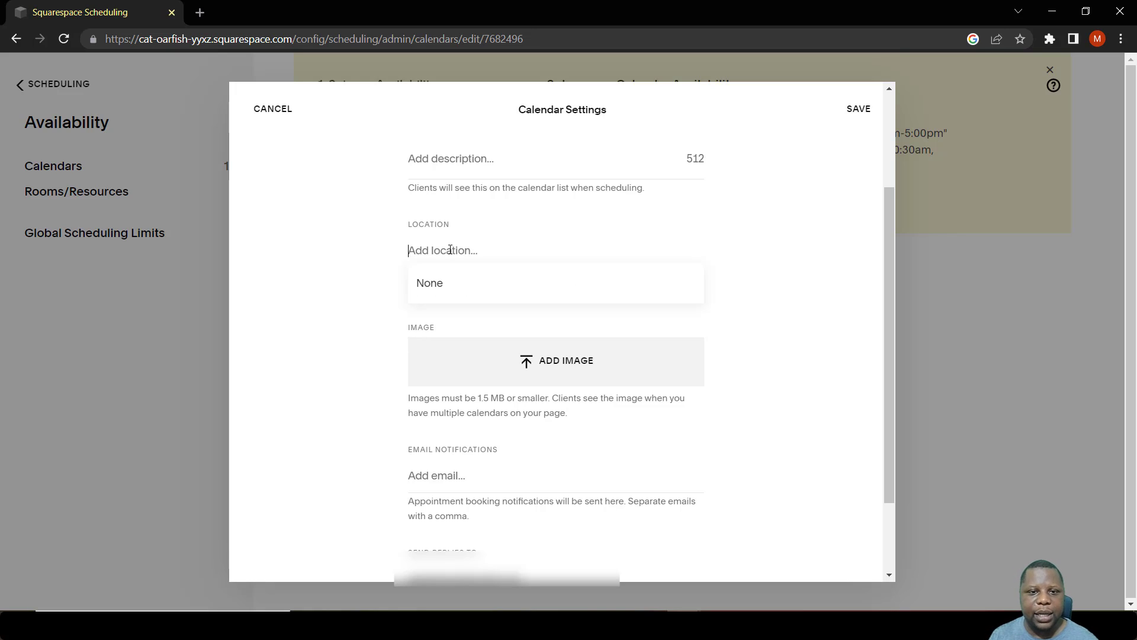
click(445, 287)
click(440, 251)
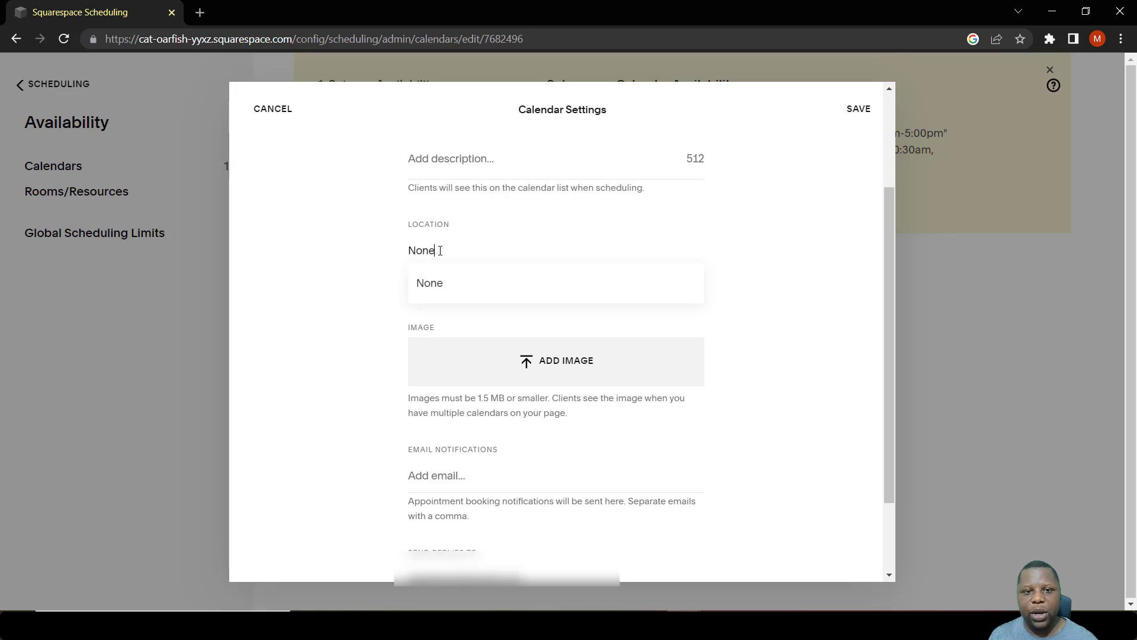
click(368, 258)
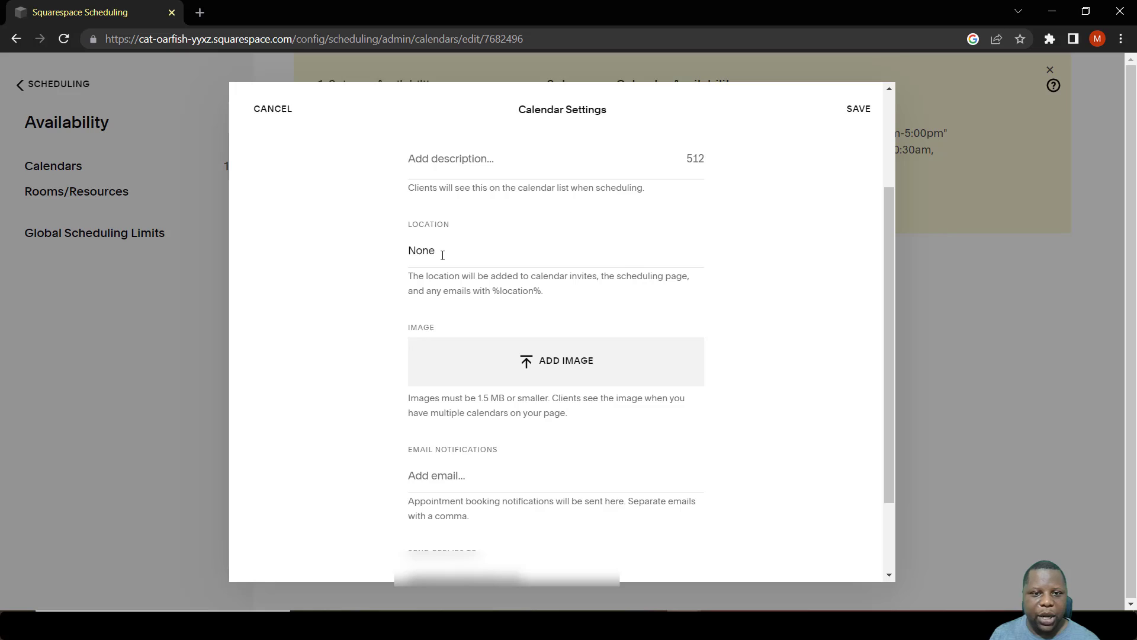
Fill in the email address for booking notifications in the calendar settings and save them.
scroll(529, 285, down, 2)
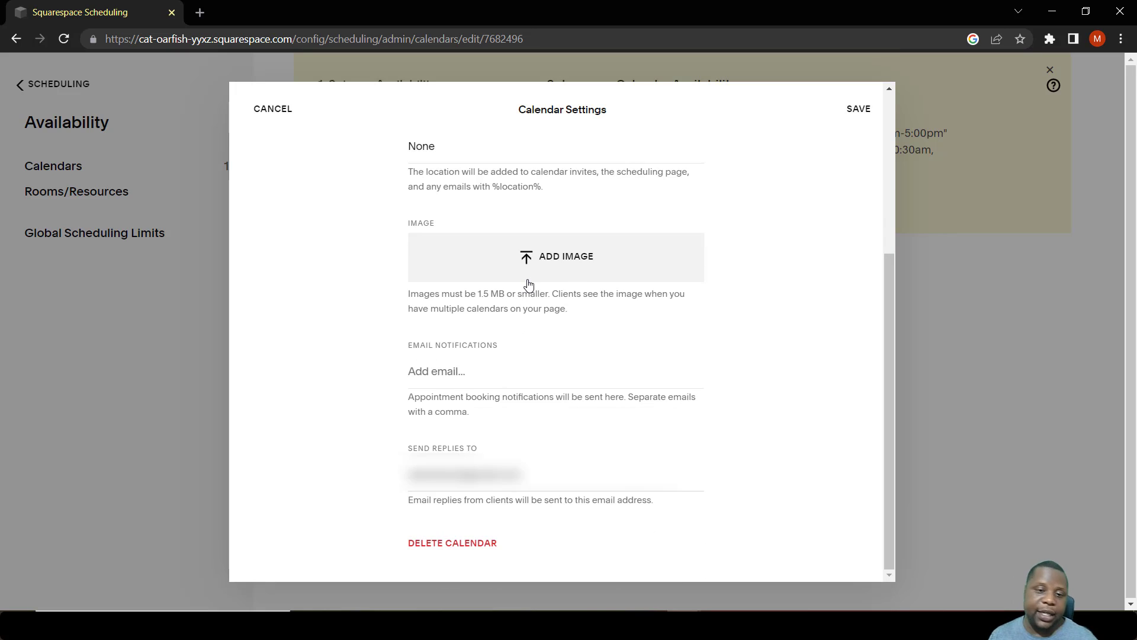
click(439, 373)
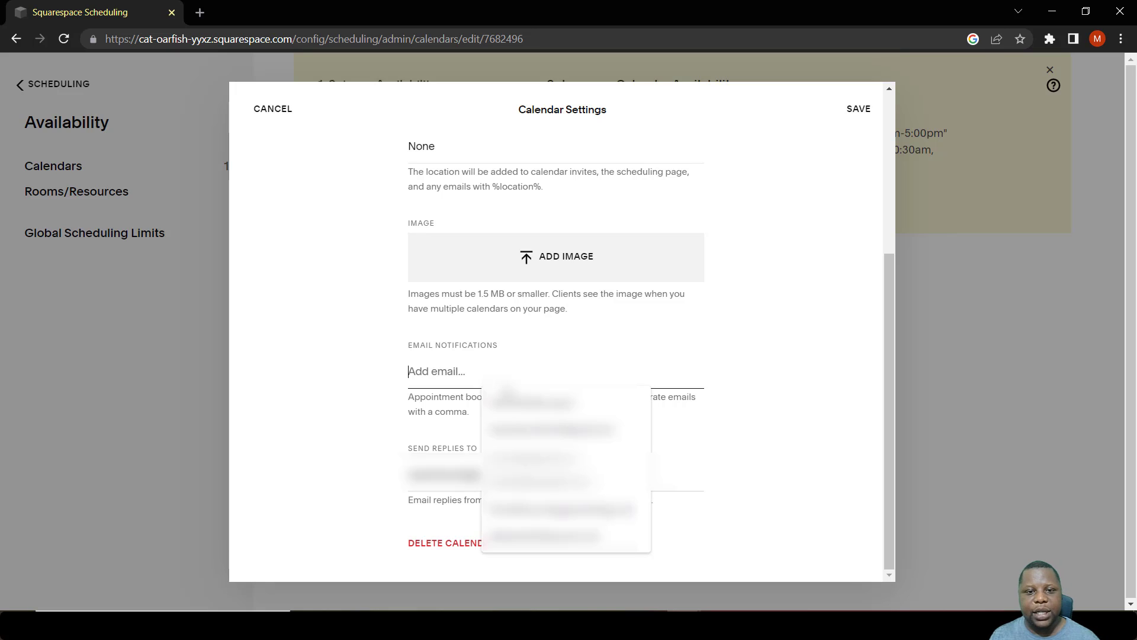
click(509, 403)
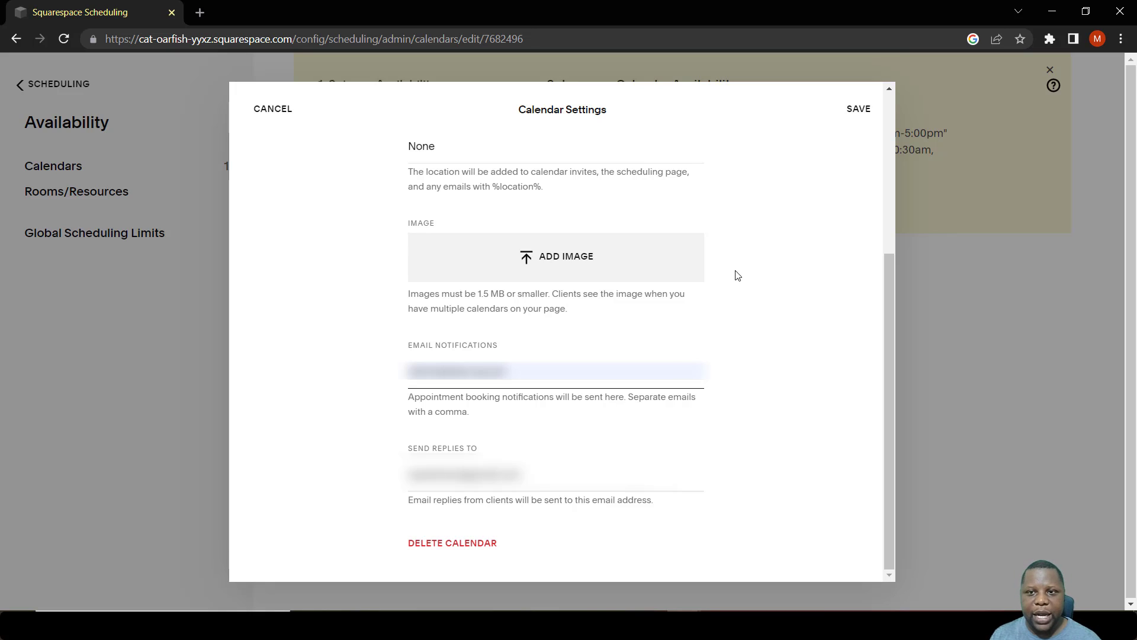
click(859, 111)
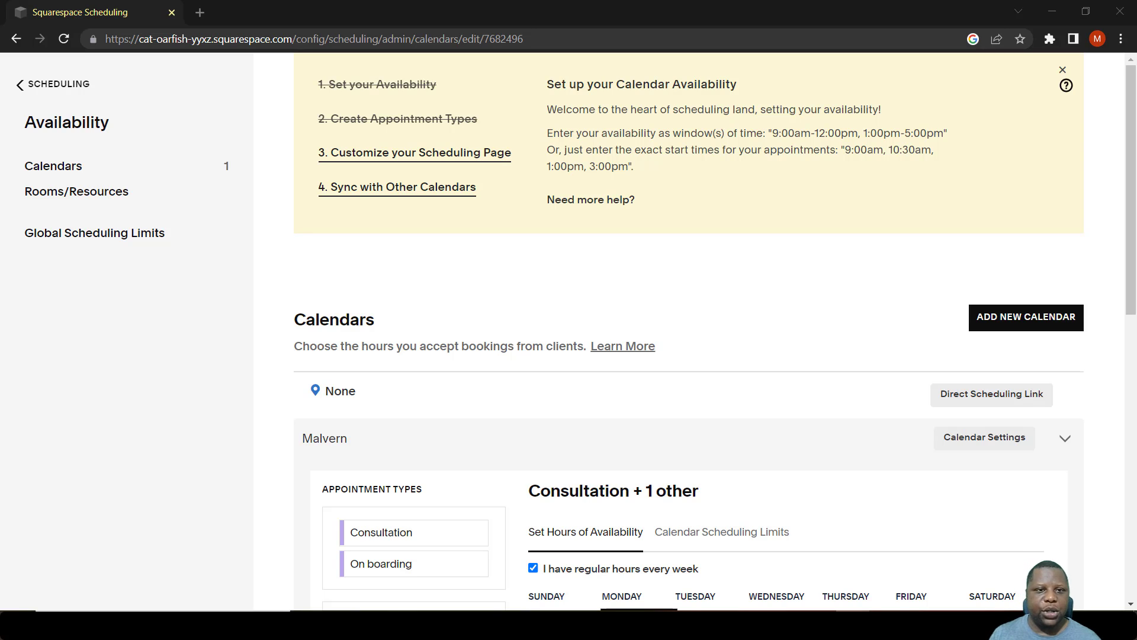
Start a new resource under Rooms/Resources with a quantity of 3 and the name Cars.
click(108, 193)
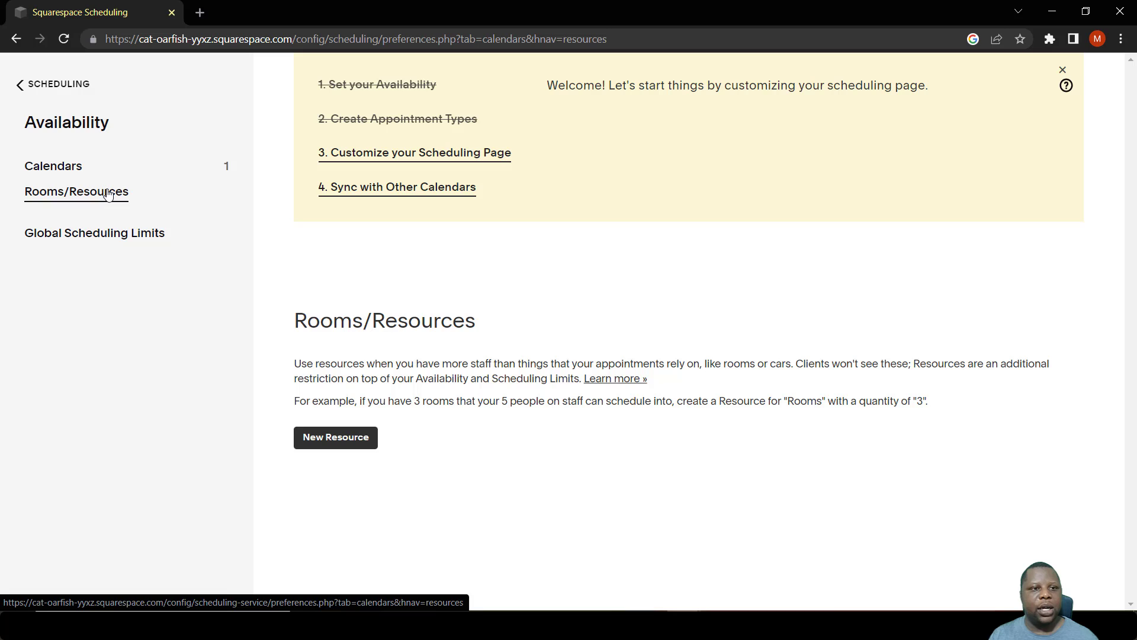
click(360, 448)
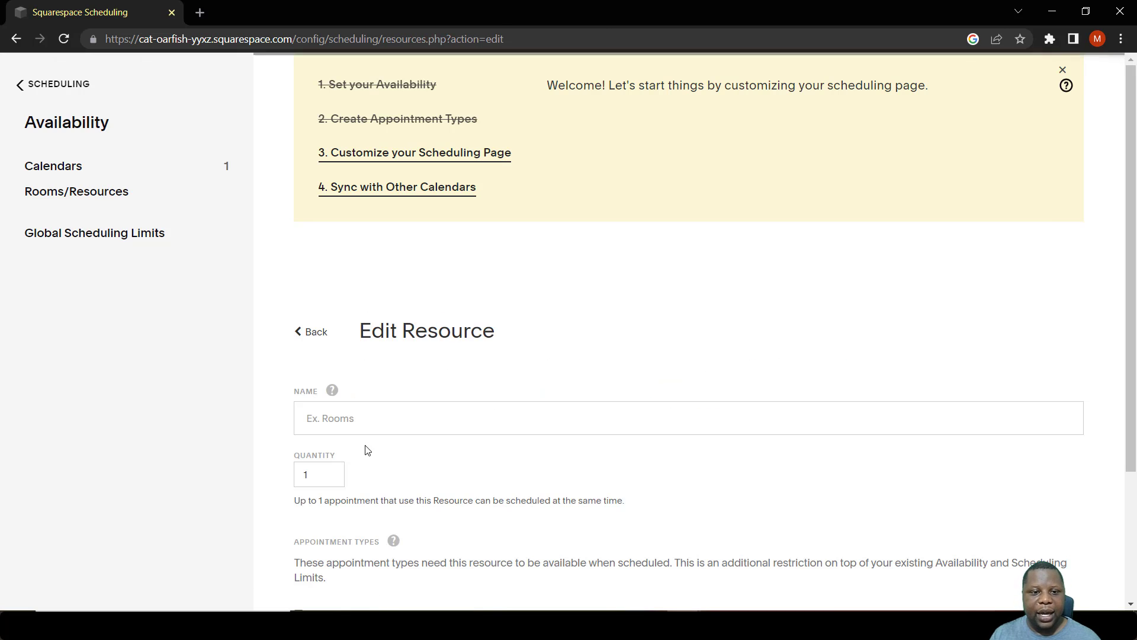
scroll(385, 450, down, 1)
double_click(305, 401)
text(3)
click(340, 343)
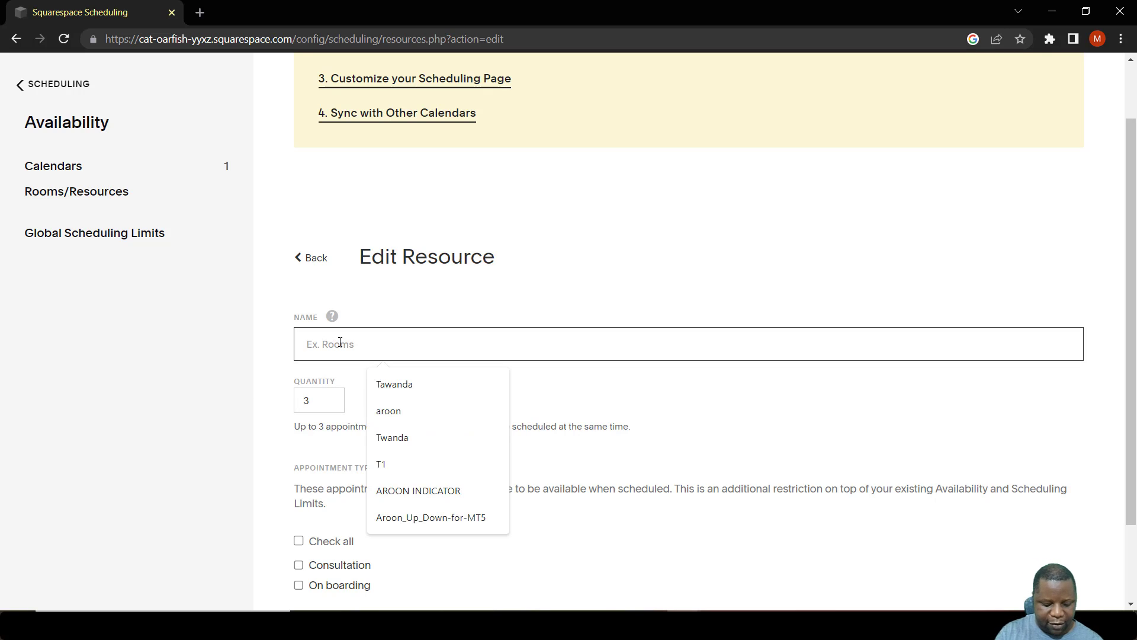
text(Cars)
Assign the Cars resource to the Consultation and On boarding appointment types and create it.
scroll(358, 358, down, 2)
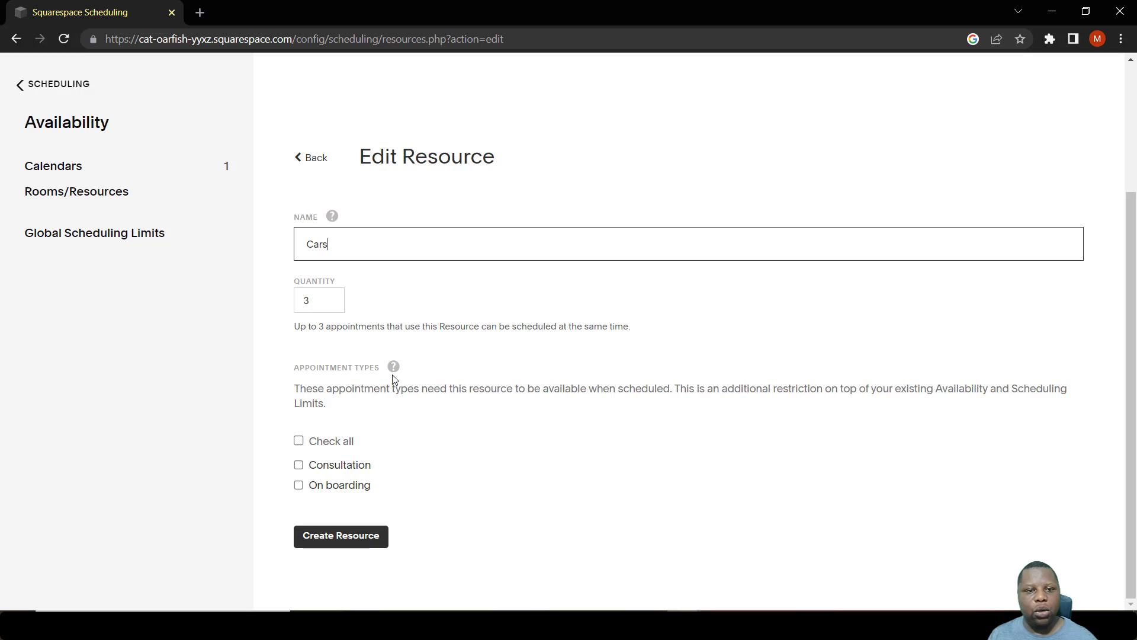
click(299, 466)
click(299, 486)
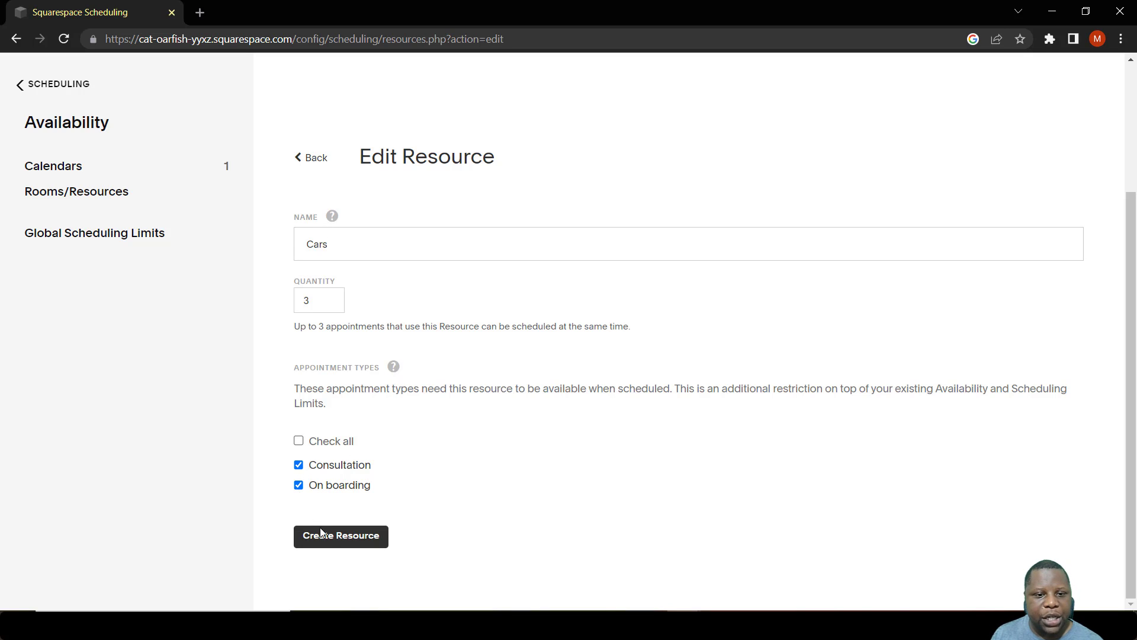
click(330, 545)
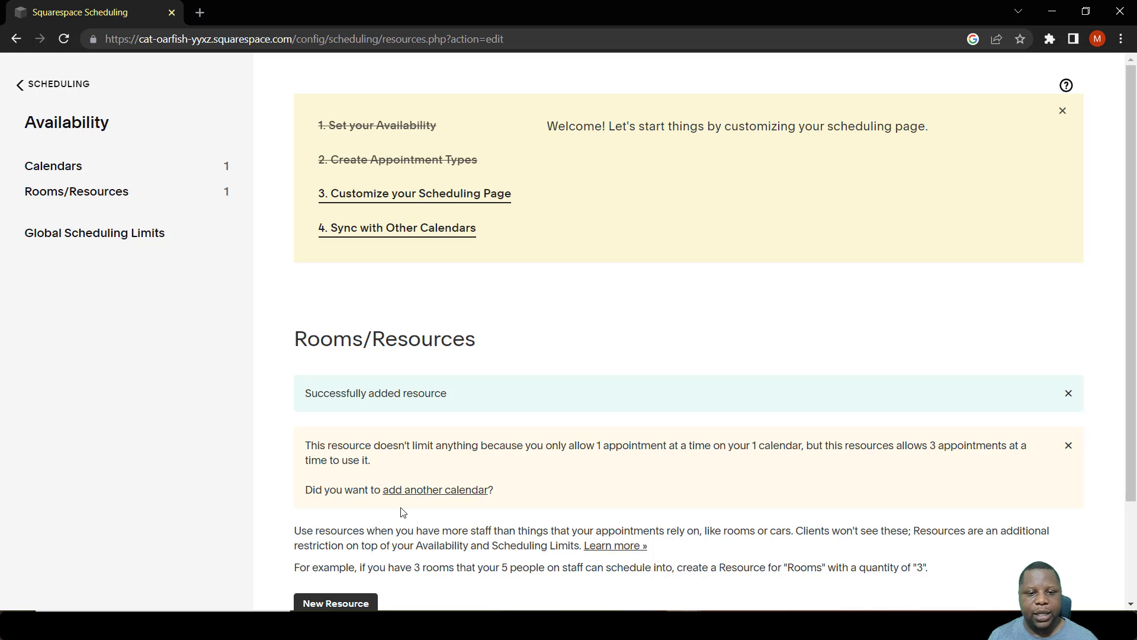
scroll(450, 521, down, 2)
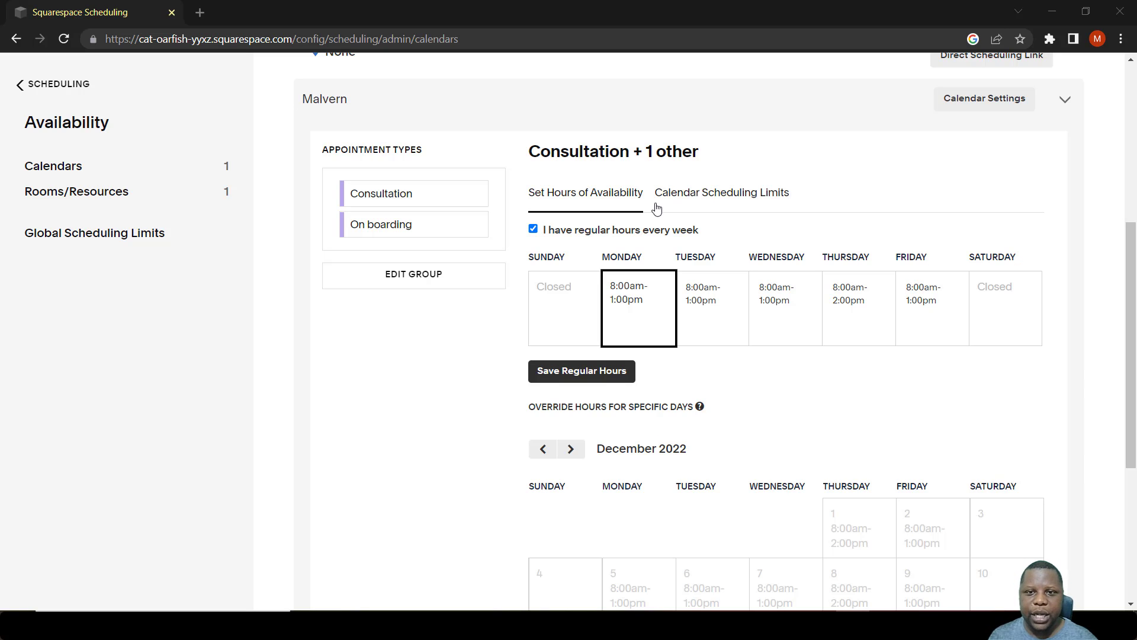
Open the calendar's scheduling limits and select the value for the maximum days in the future.
click(768, 199)
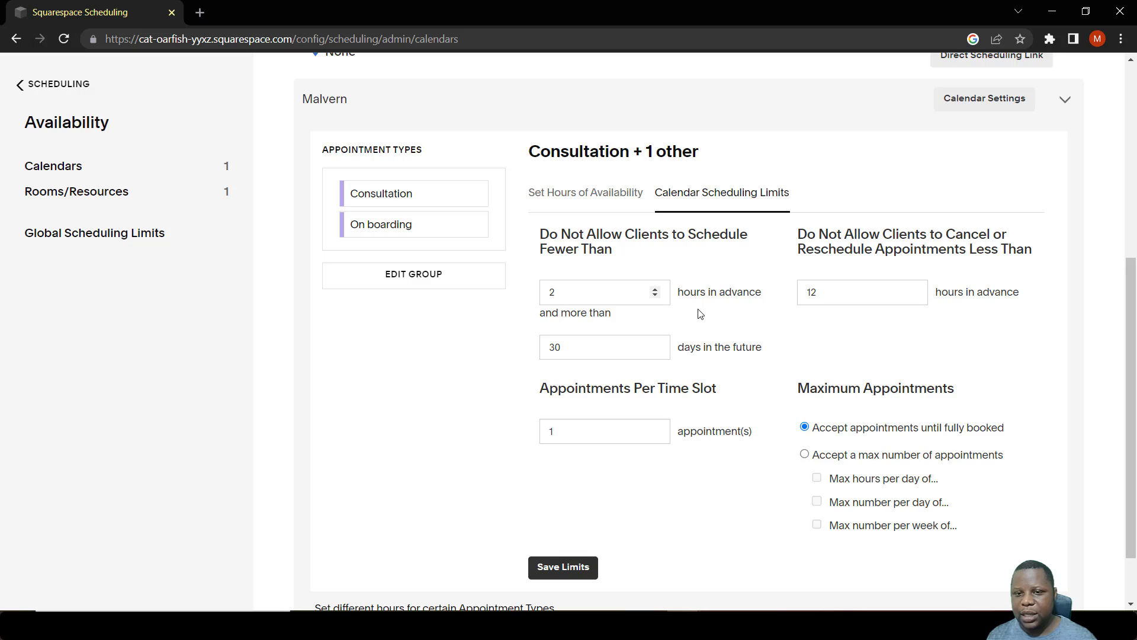
double_click(558, 347)
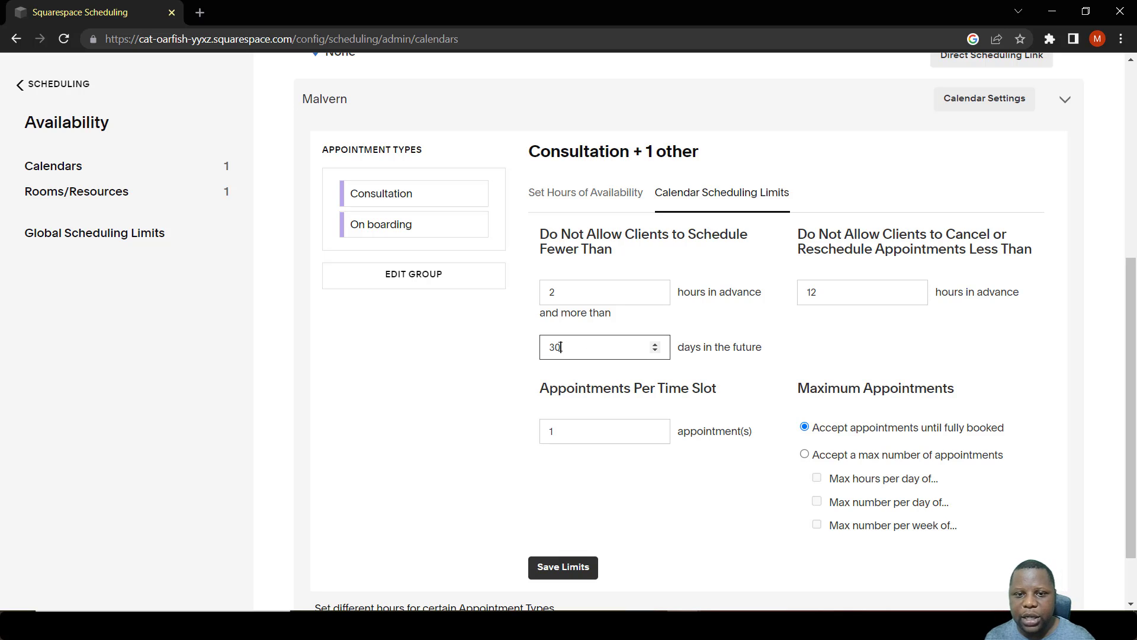
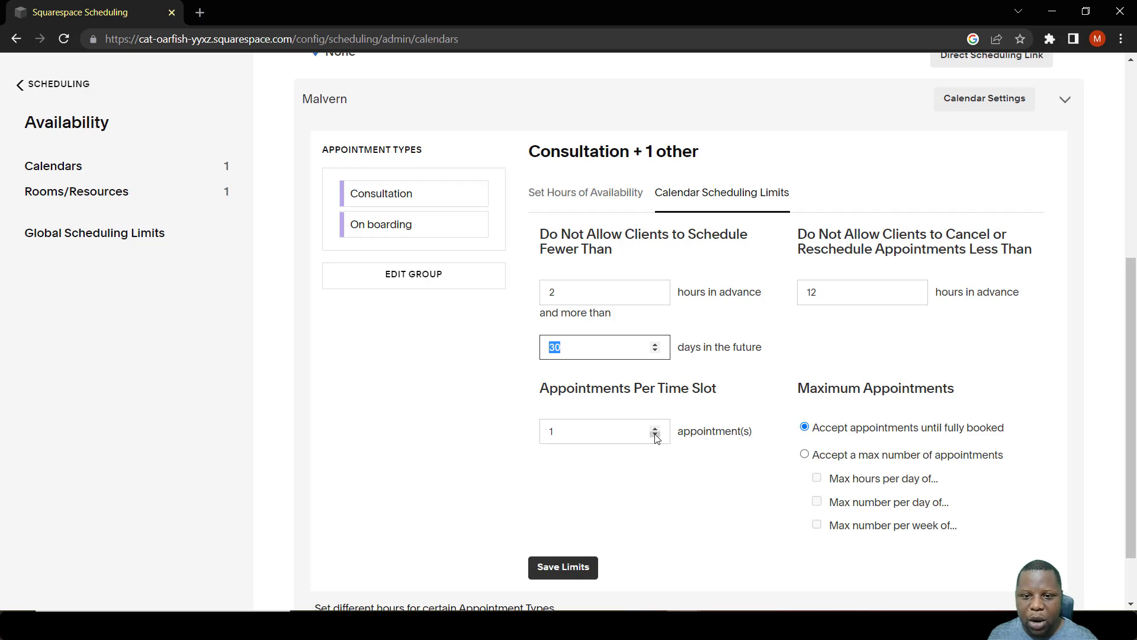
Try 3 and 0 as the number of appointments per time slot, and return it to 1.
click(656, 428)
click(656, 429)
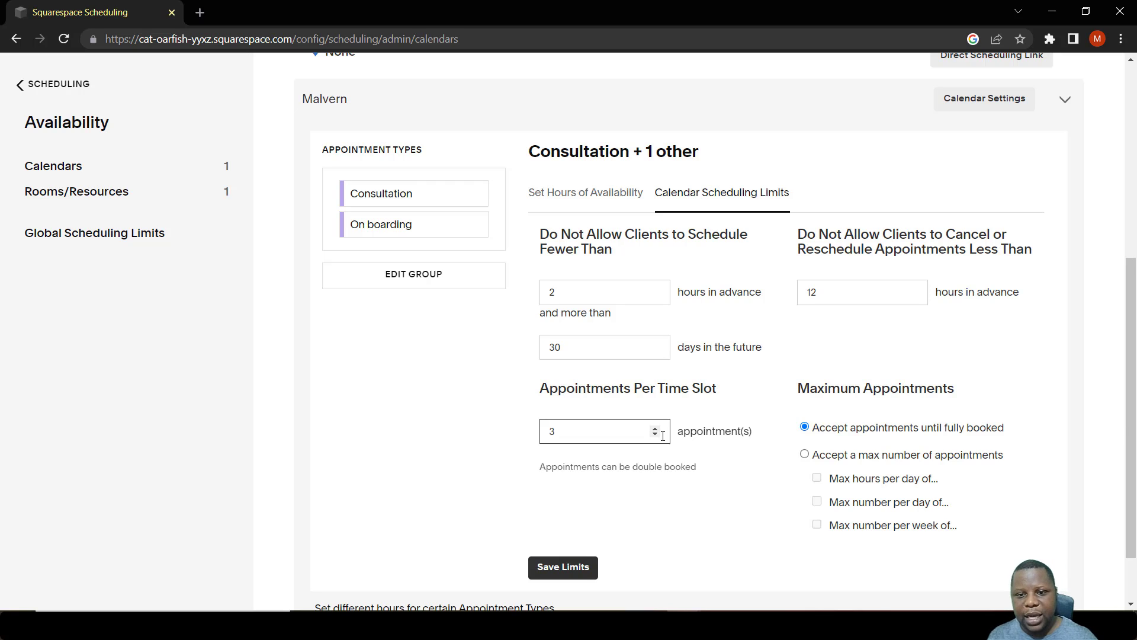
click(655, 435)
click(655, 435)
click(655, 435)
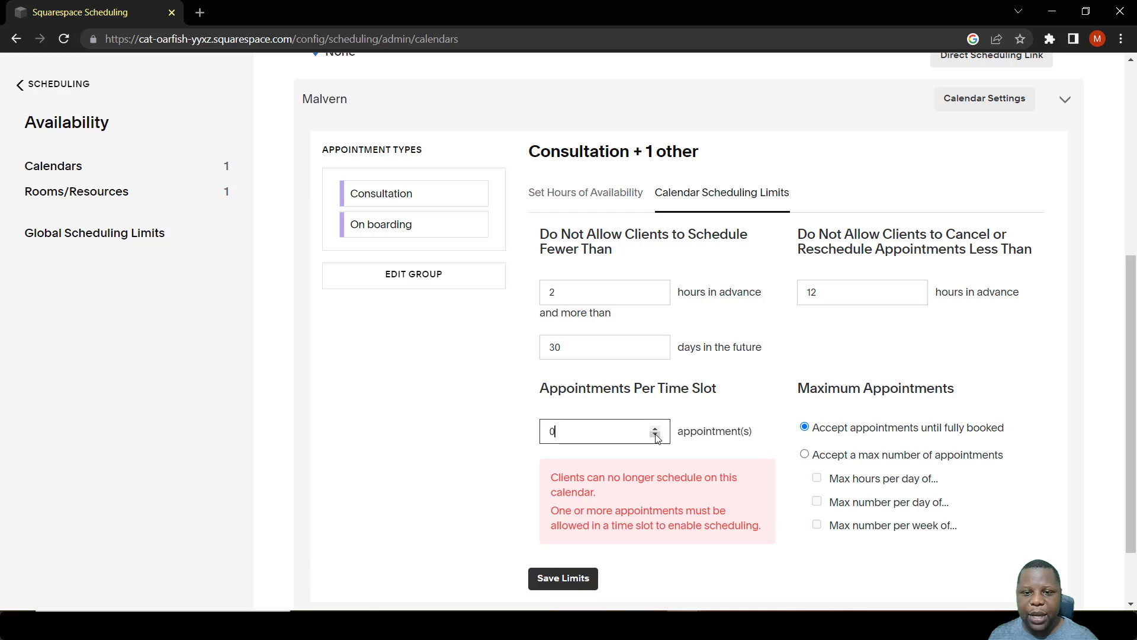
click(655, 429)
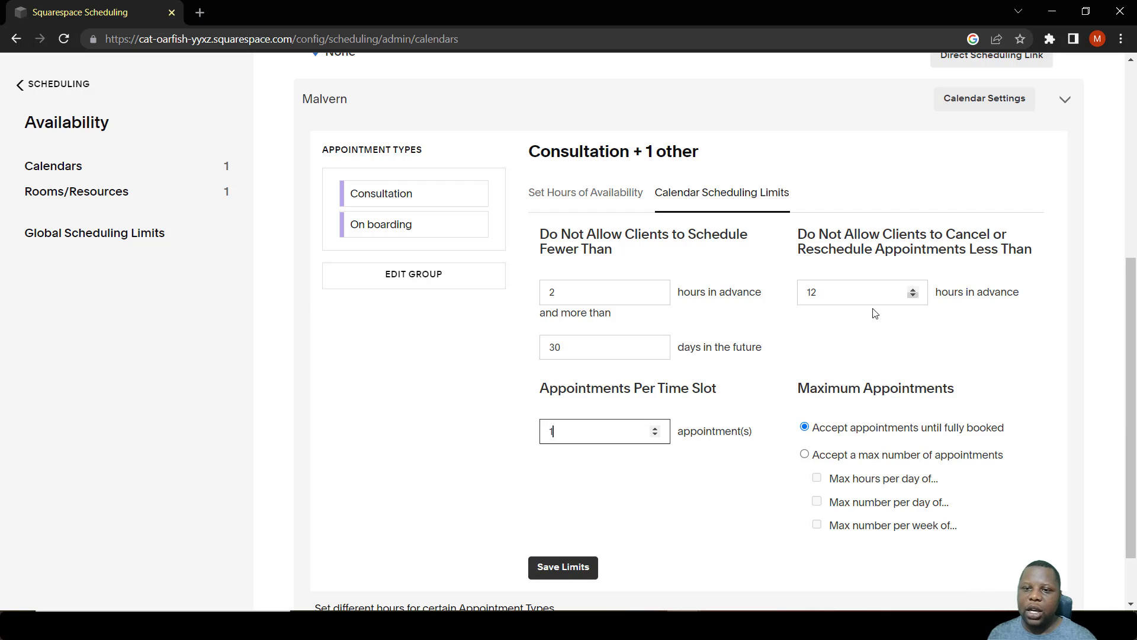
Select the cancel/reschedule notice value, and try capping the maximum appointments at 5 hours per day.
click(845, 292)
double_click(811, 292)
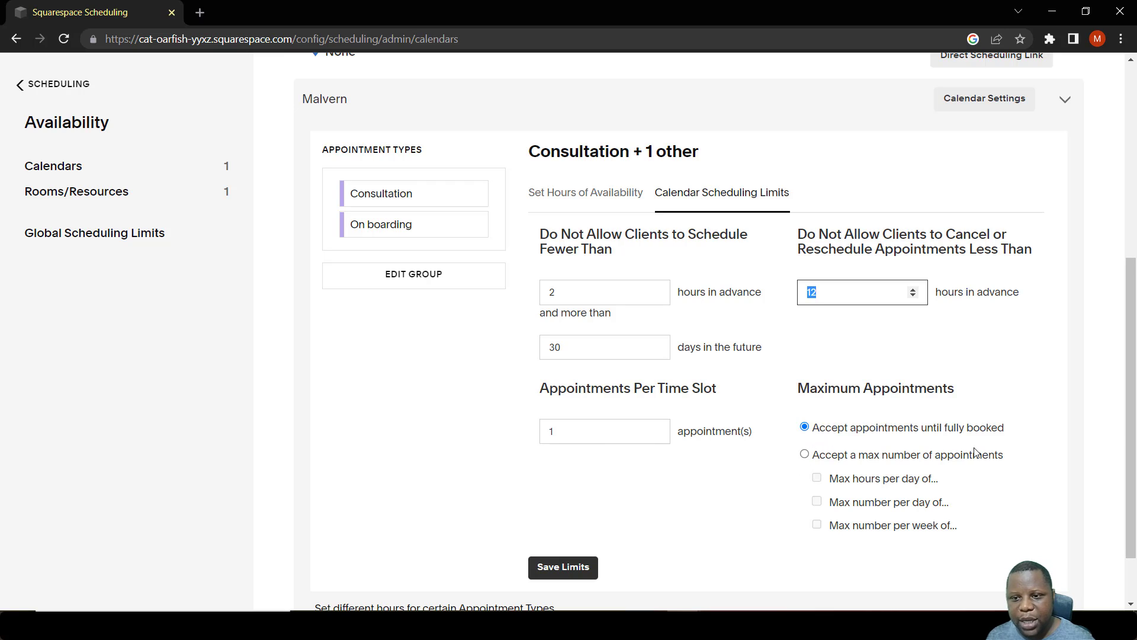
click(804, 455)
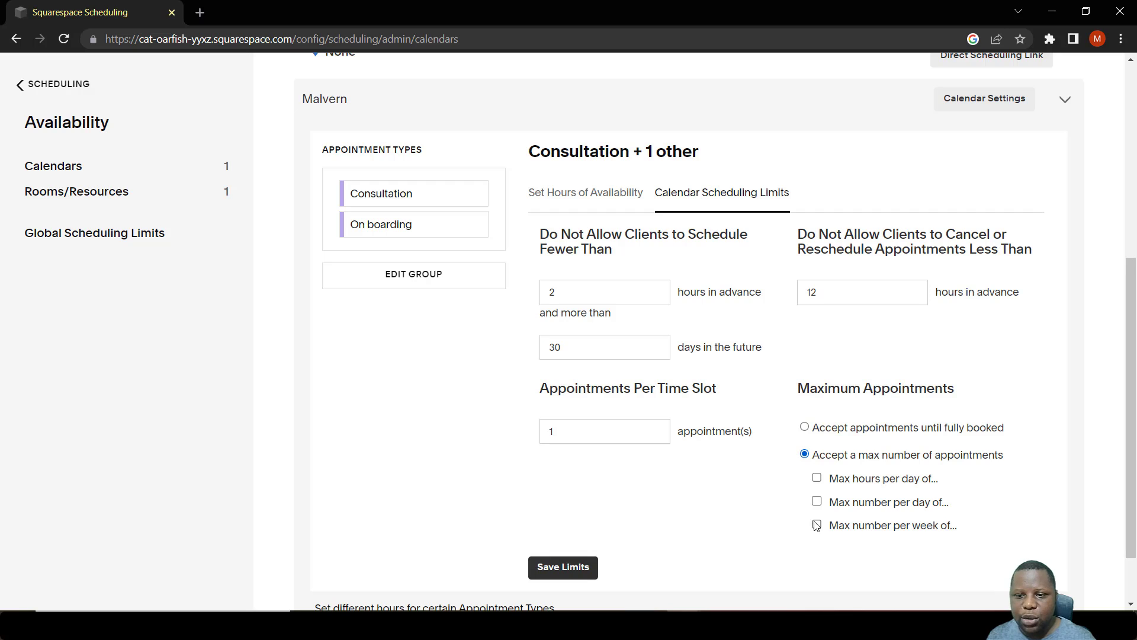
click(817, 479)
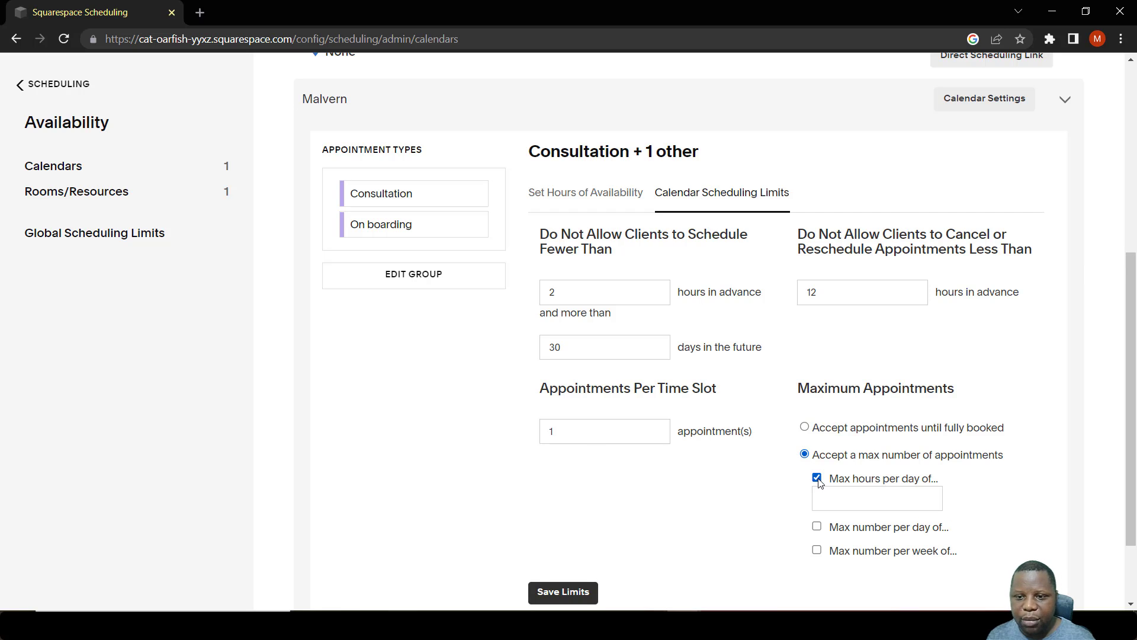
click(849, 499)
text(5)
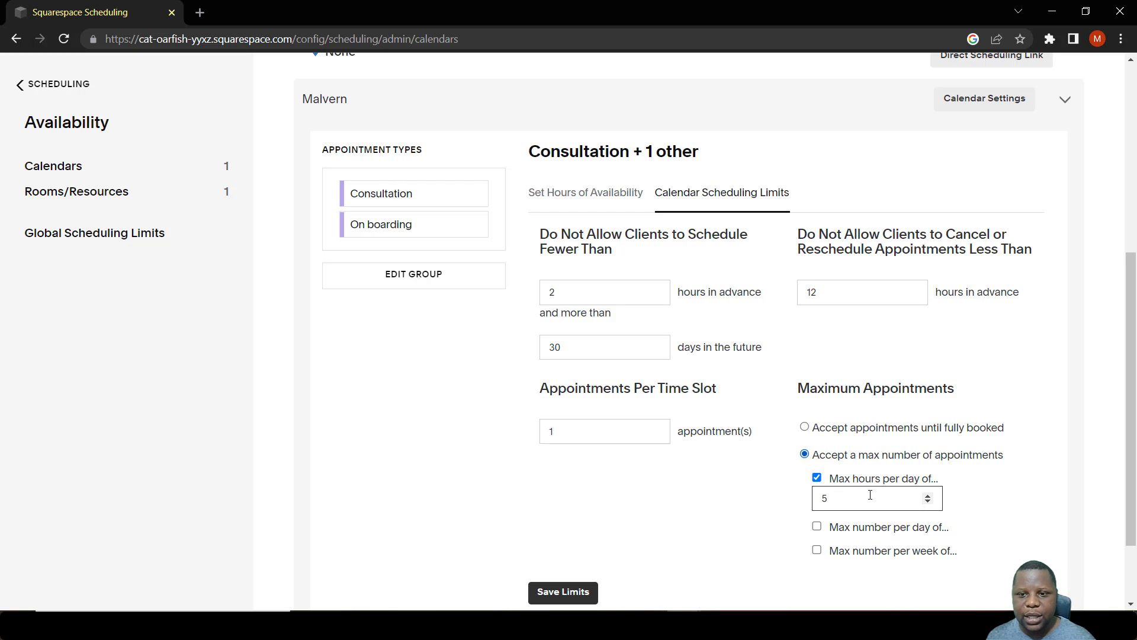
Set the maximum appointments to be accepted until fully booked and save the calendar's scheduling limits.
click(804, 427)
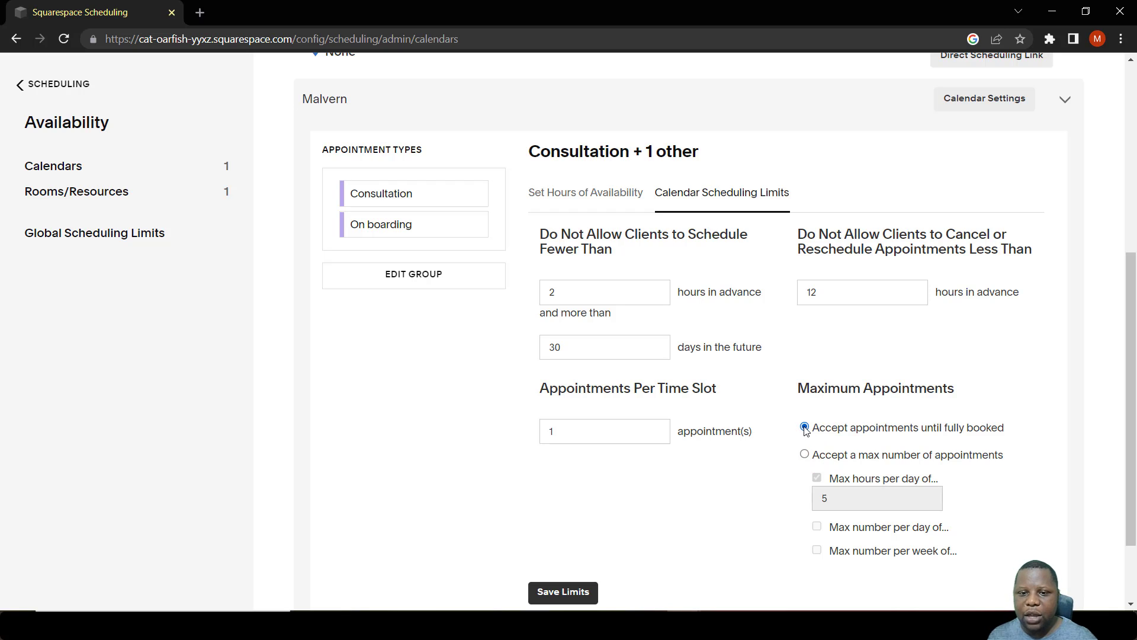
click(563, 593)
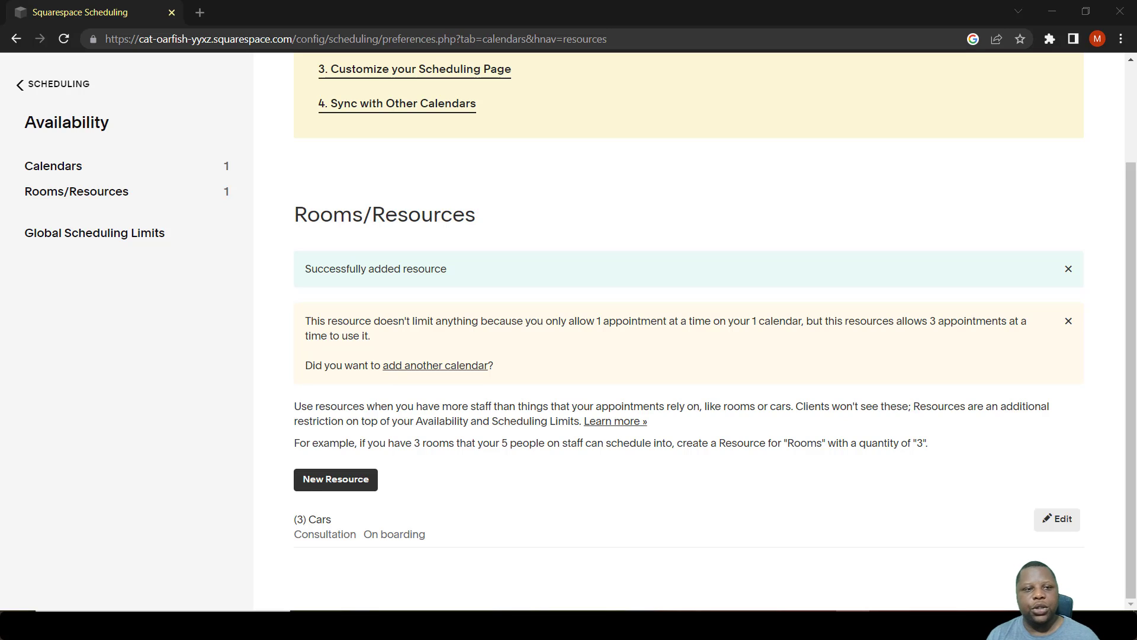
Open the global scheduling limits, set the minimum notice to 2 hours and the maximum advance booking to 30 days.
click(105, 234)
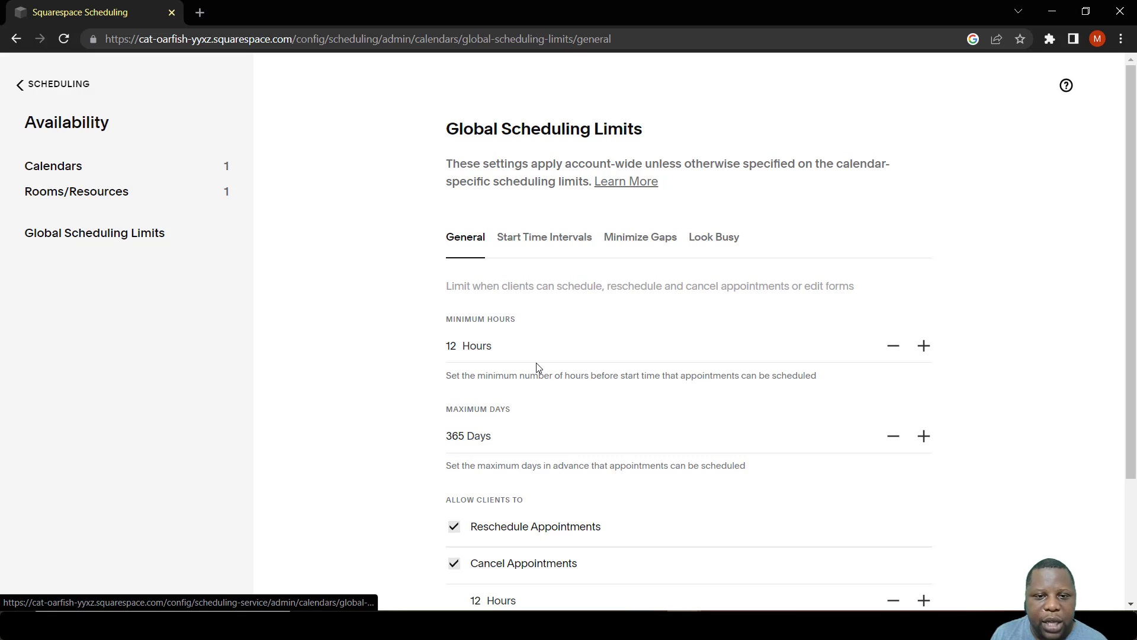
scroll(530, 358, down, 1)
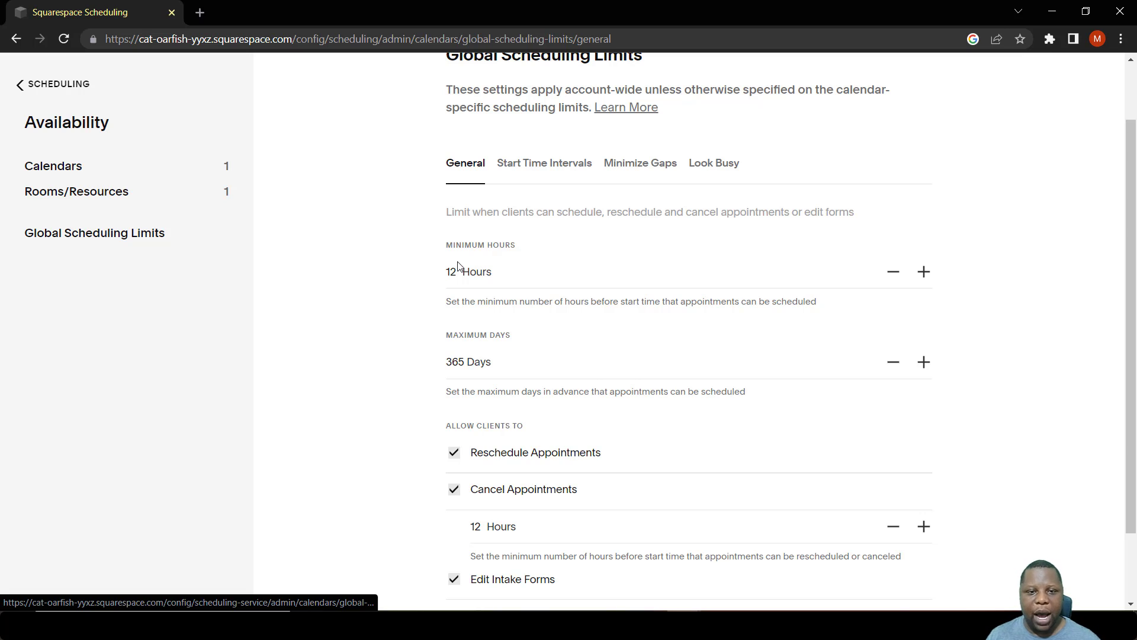
key(BackSpace)
key(BackSpace)
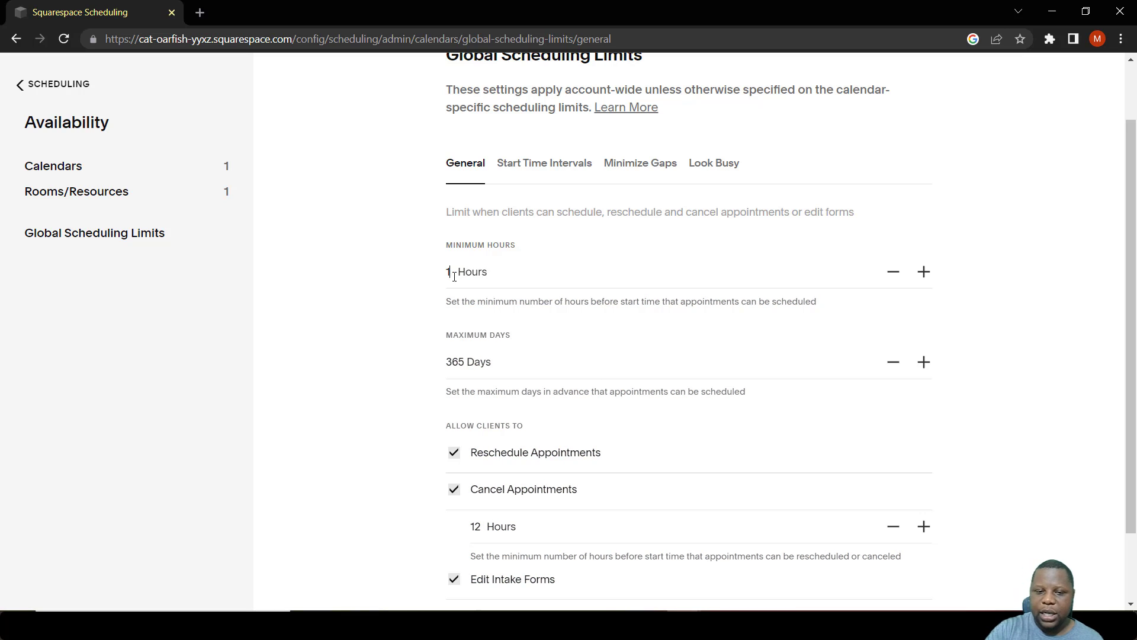
text(2)
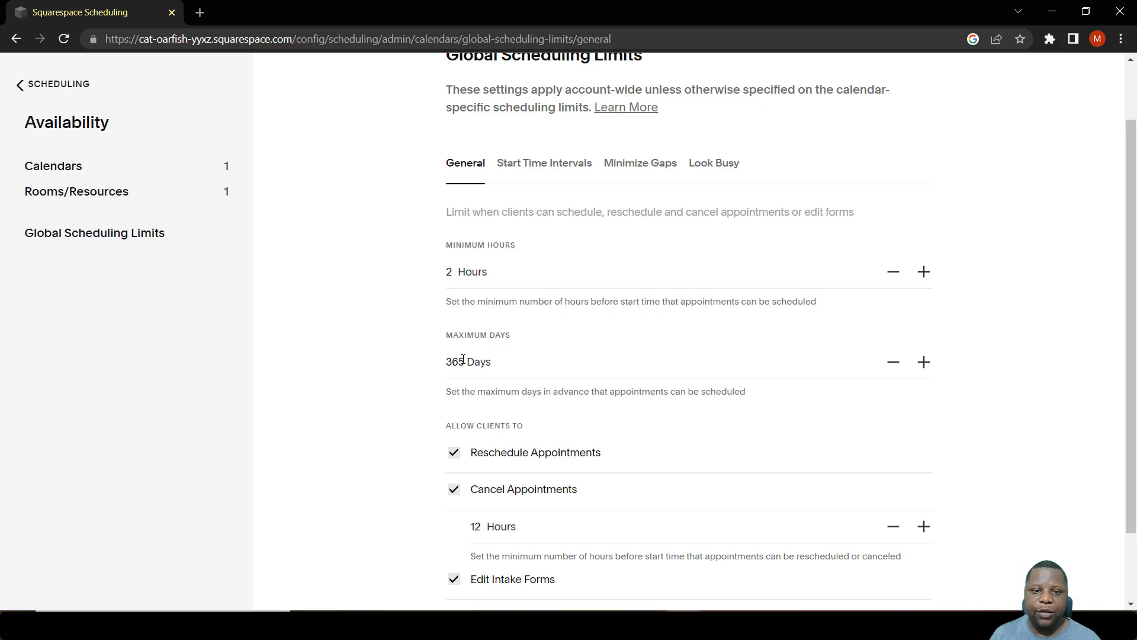
drag(466, 361, 453, 353)
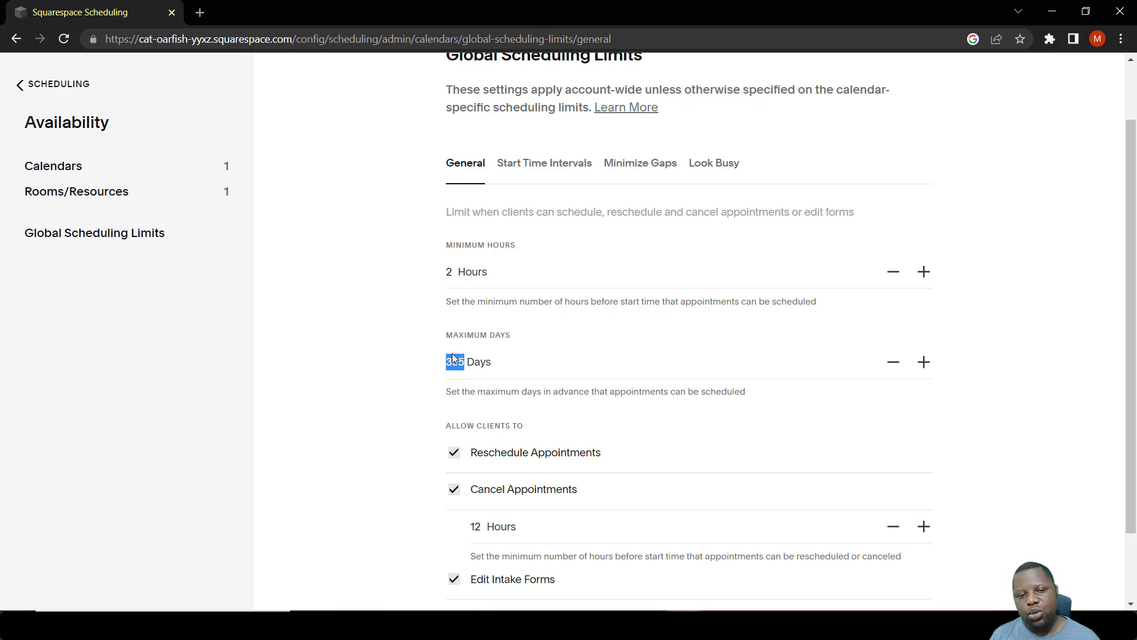
text(30)
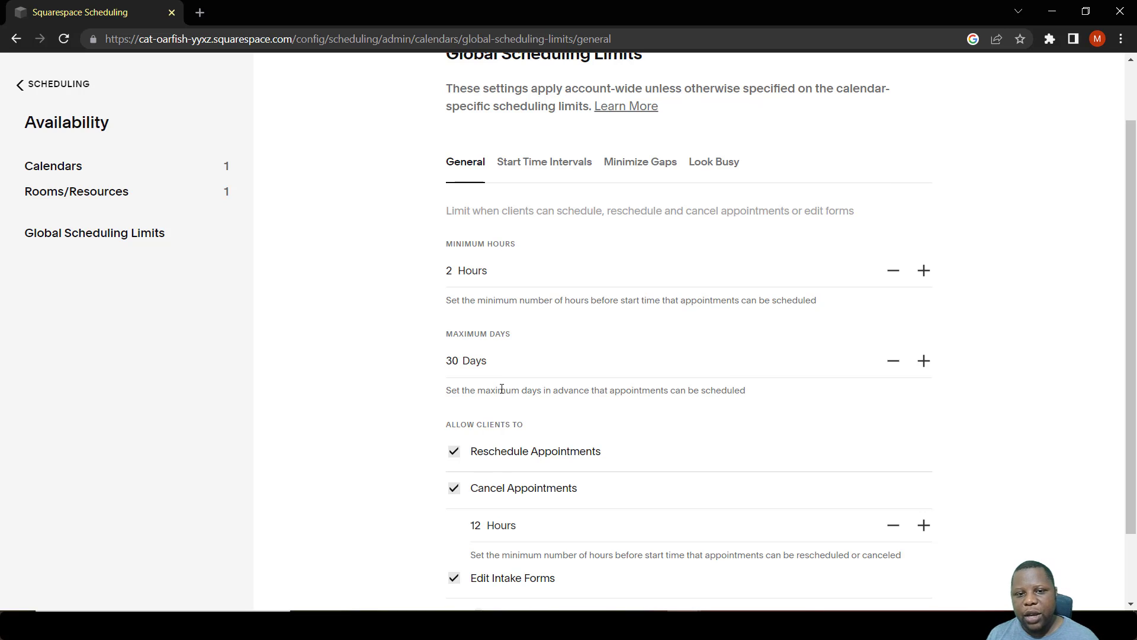
scroll(501, 388, down, 2)
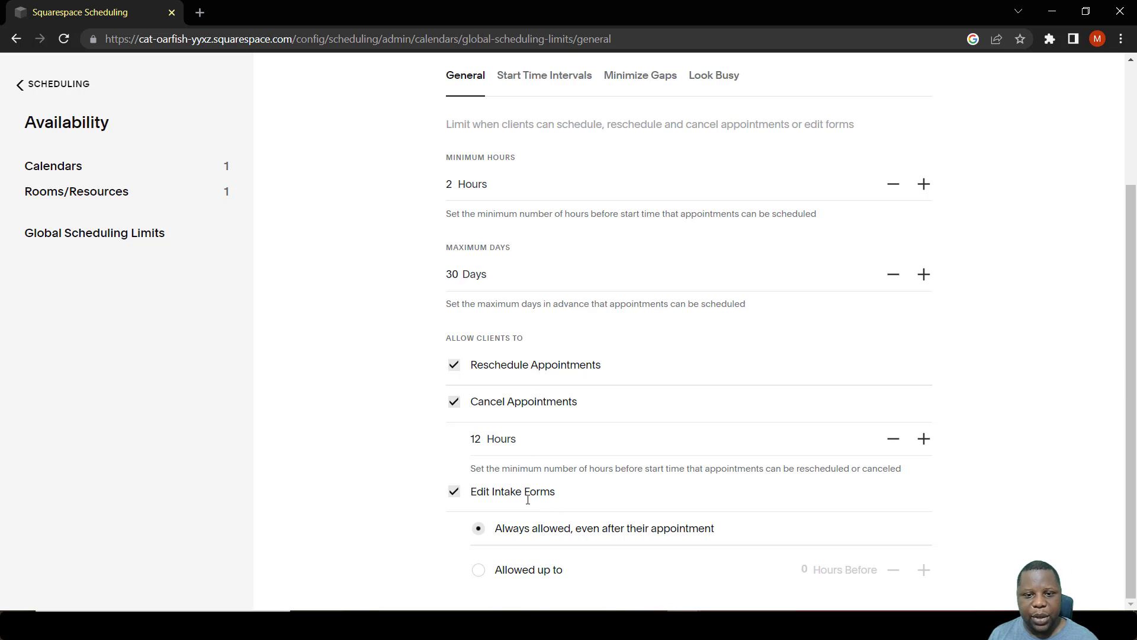
scroll(529, 506, up, 3)
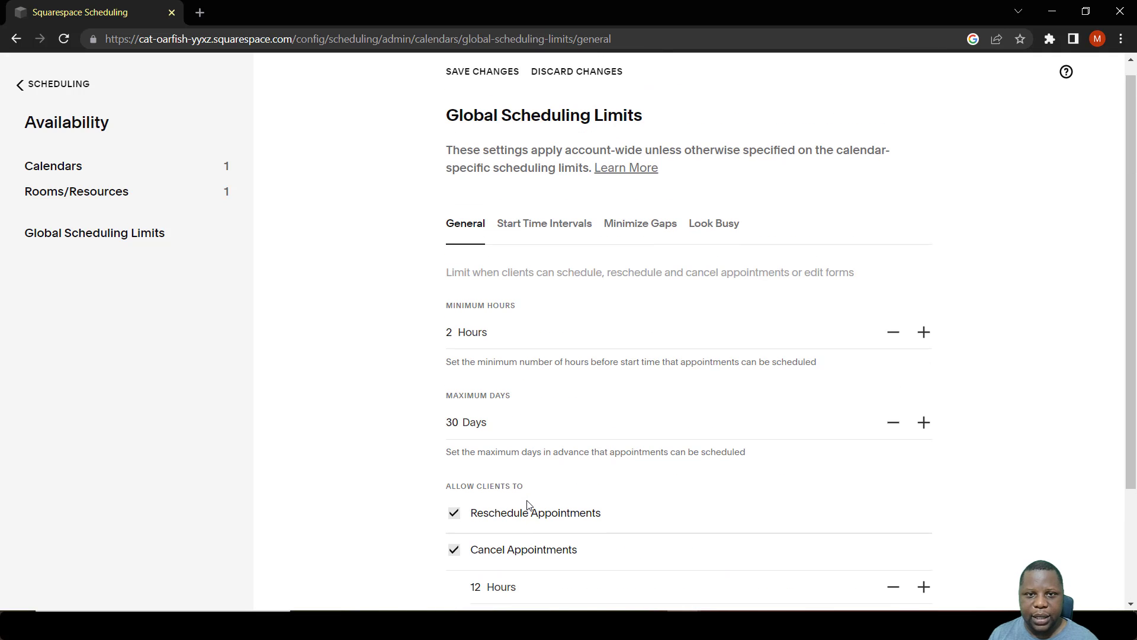
Set the appointment start time intervals to a custom value of every 60 minutes.
click(537, 235)
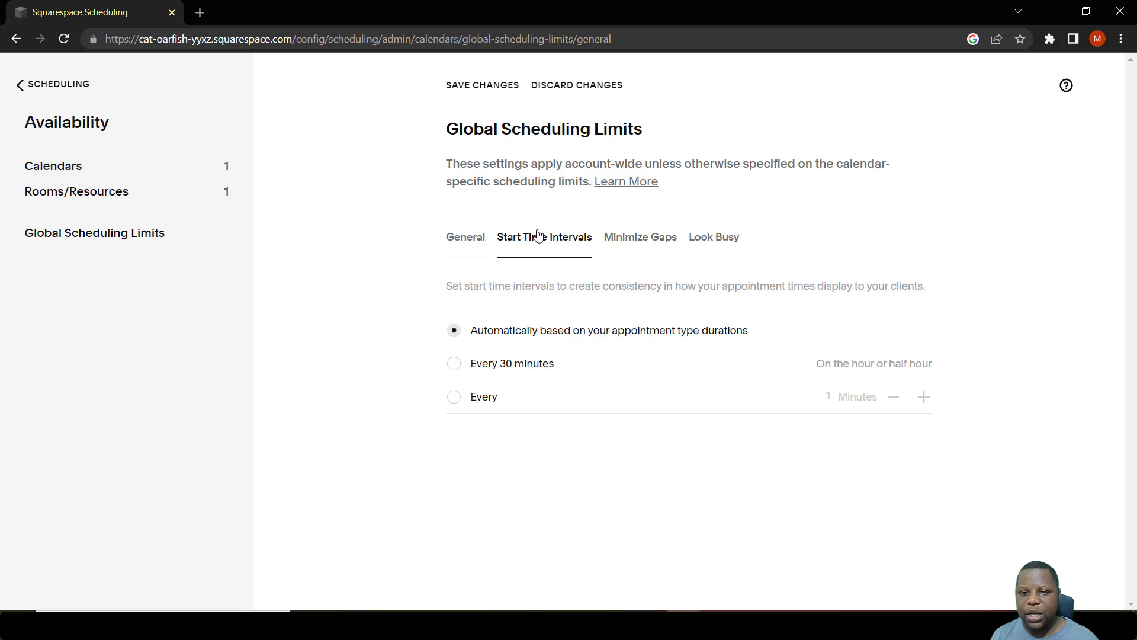
click(458, 402)
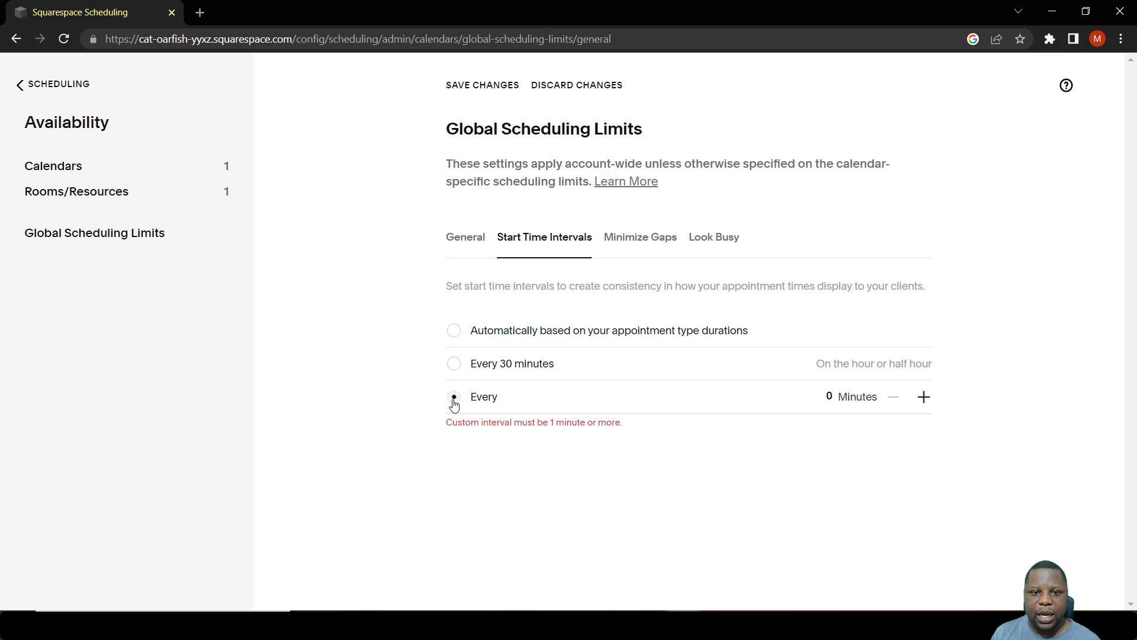
double_click(830, 398)
text(60)
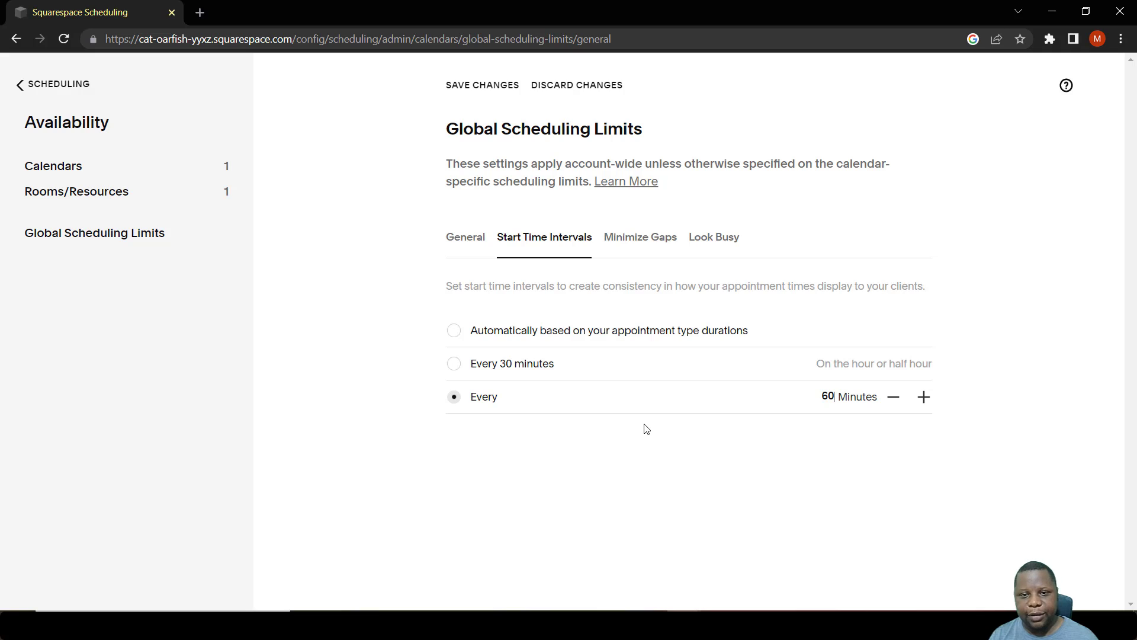
Enable Minimize Gaps in the global scheduling limits, avoiding small gaps but allowing gaps of at least 2 hours.
click(637, 239)
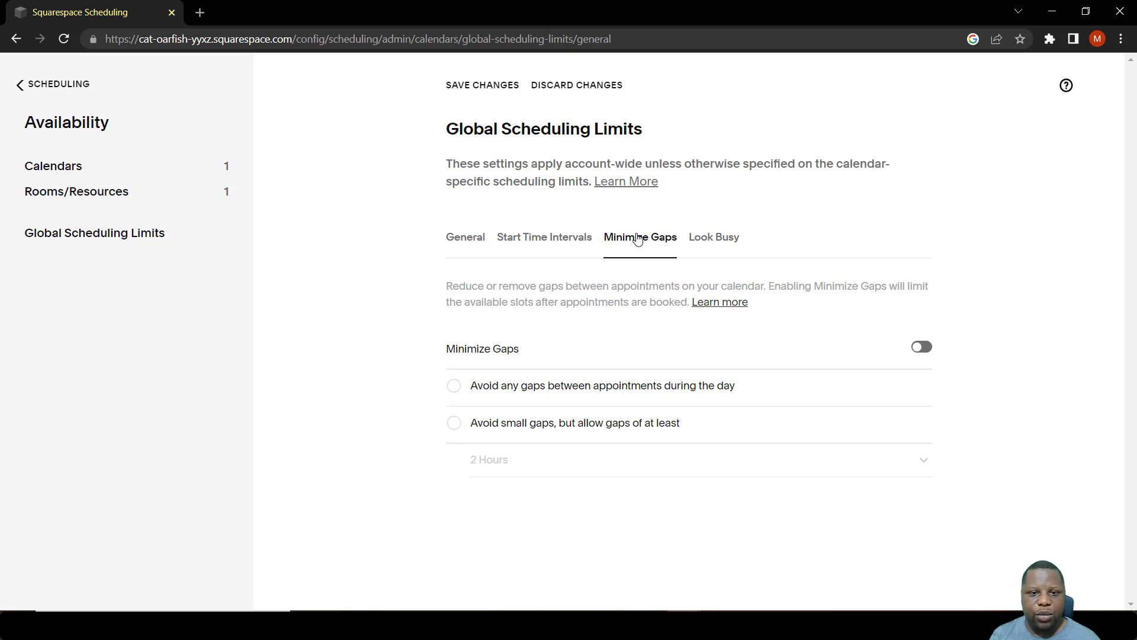
click(454, 386)
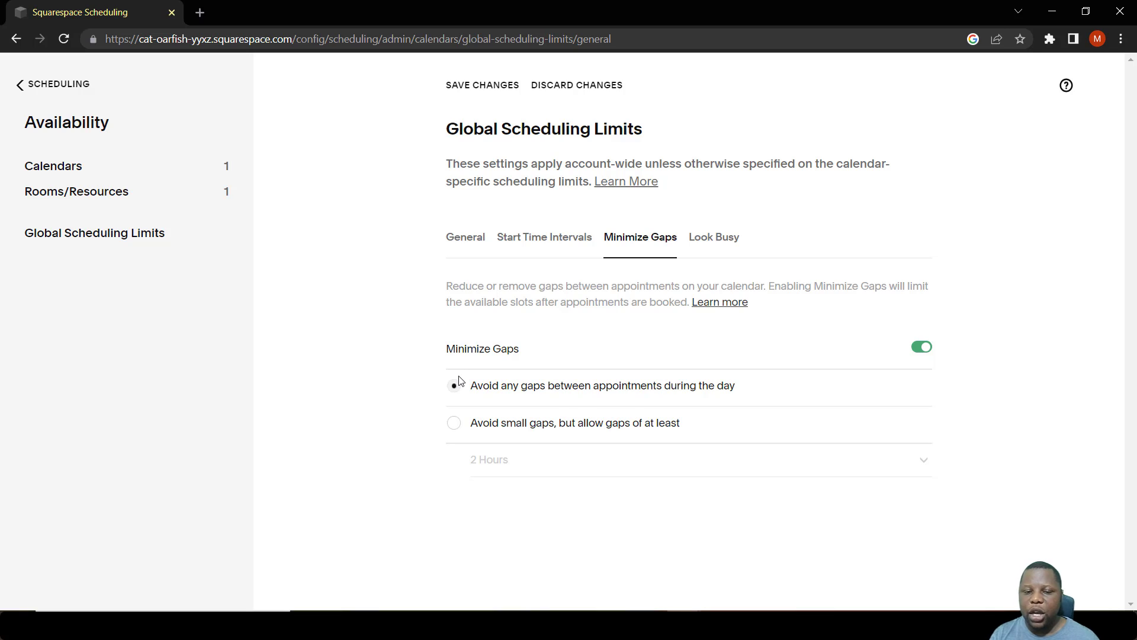
click(452, 424)
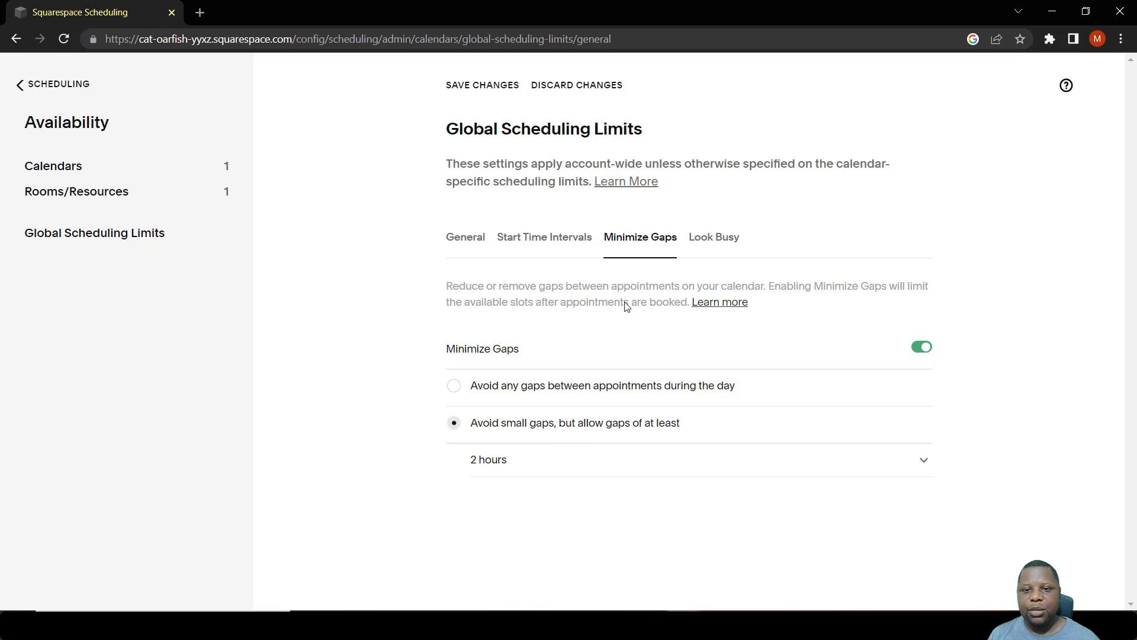
Enable Look Busy and set the reduction in available appointments to 7%.
click(703, 245)
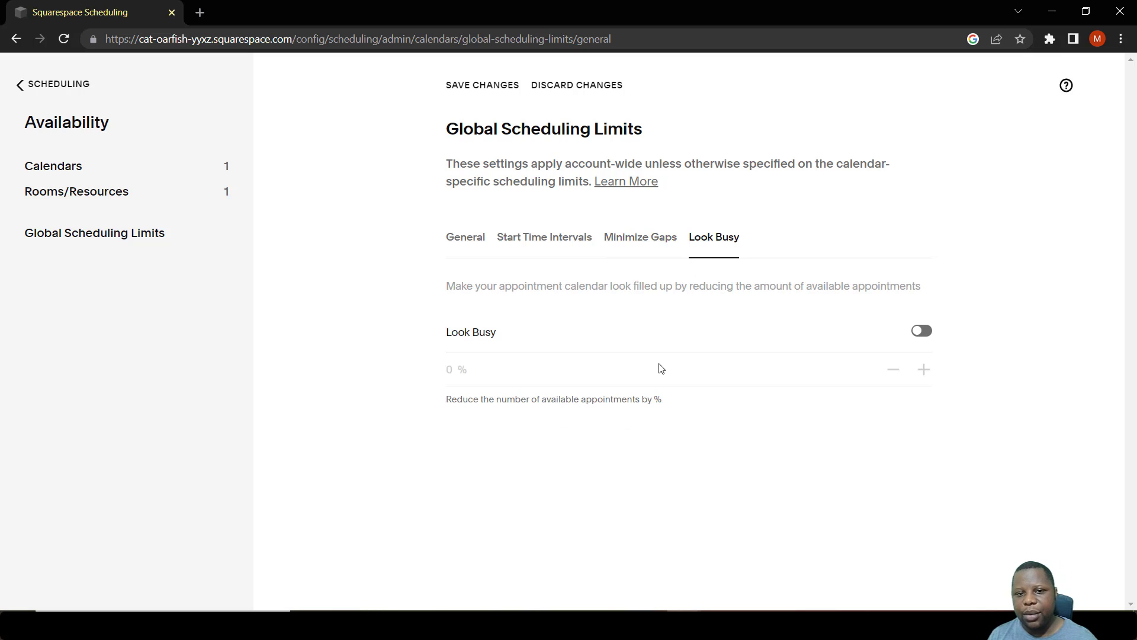
click(922, 335)
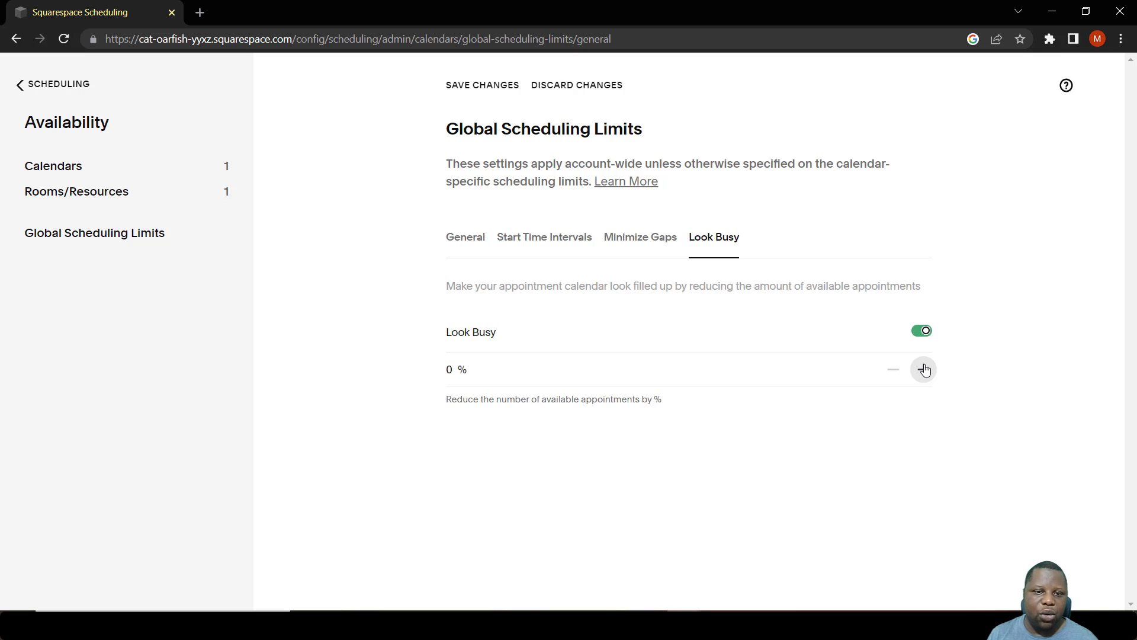
click(924, 369)
click(924, 370)
click(925, 369)
click(924, 370)
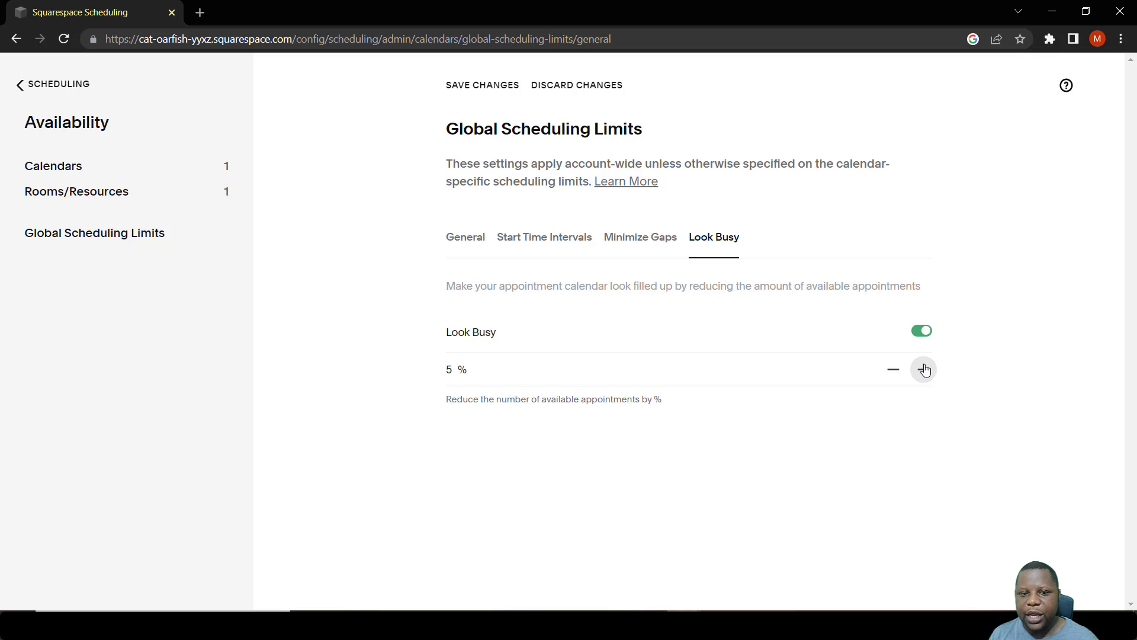
click(925, 369)
click(925, 369)
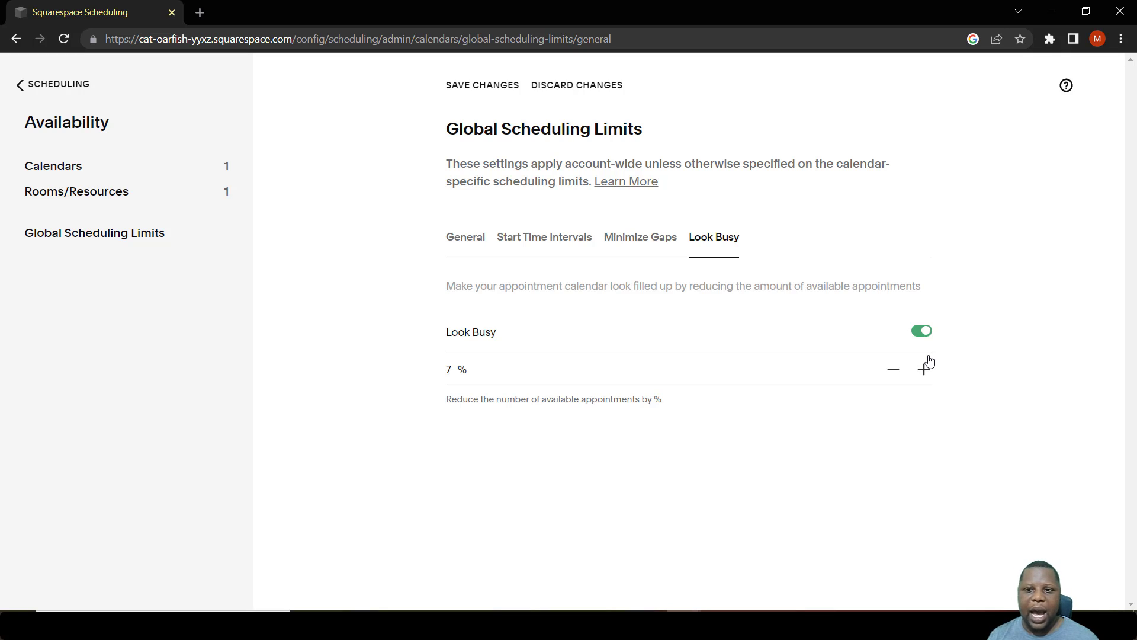
Turn off Look Busy and save the global scheduling limits.
click(922, 332)
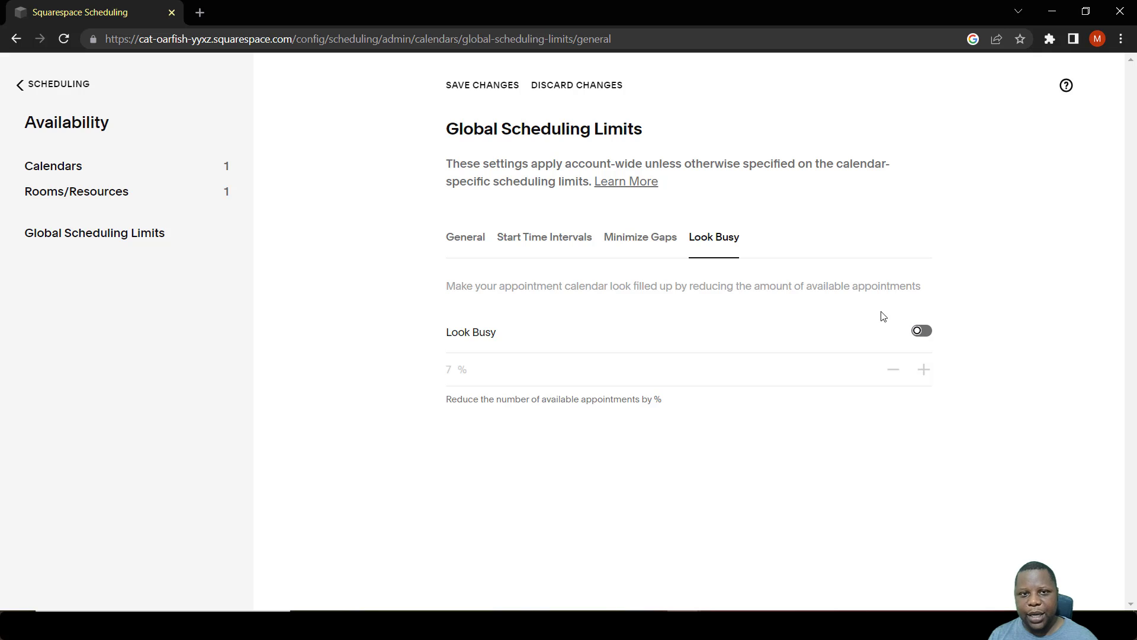
click(484, 87)
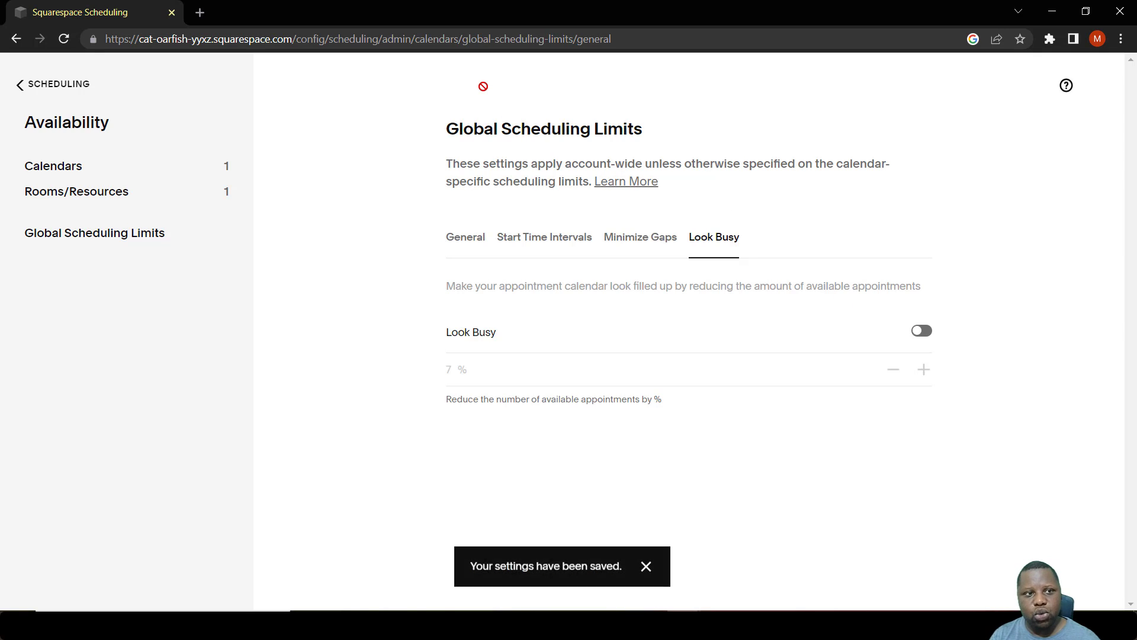